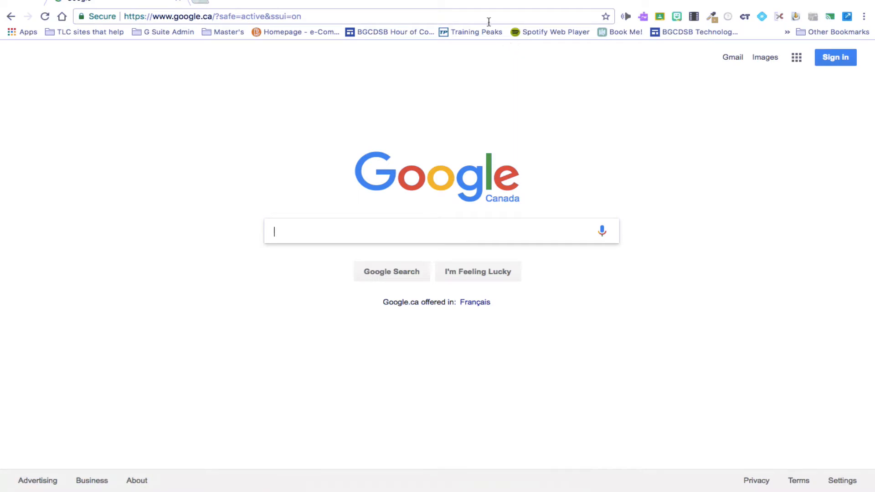
Load google.ca in the browser's address bar
{"action": "left_click", "coordinate": [486, 17]}
{"action": "type", "text": "google.ca"}
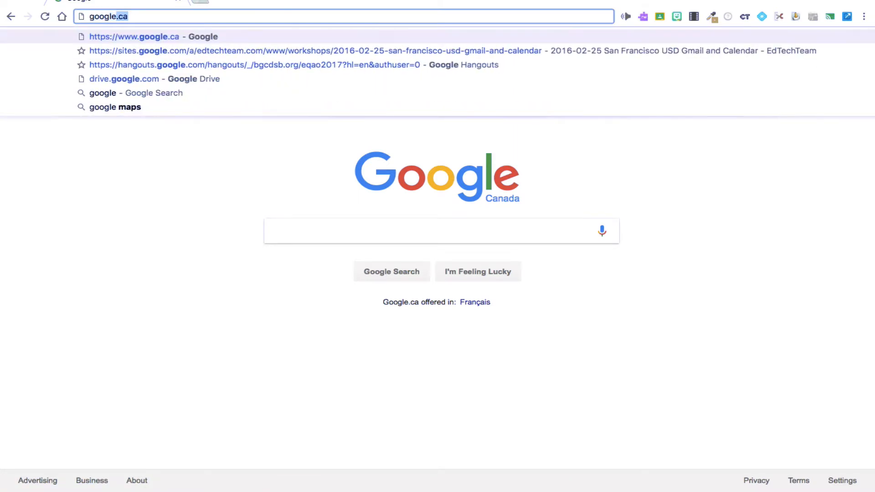
{"action": "key", "text": "Return"}
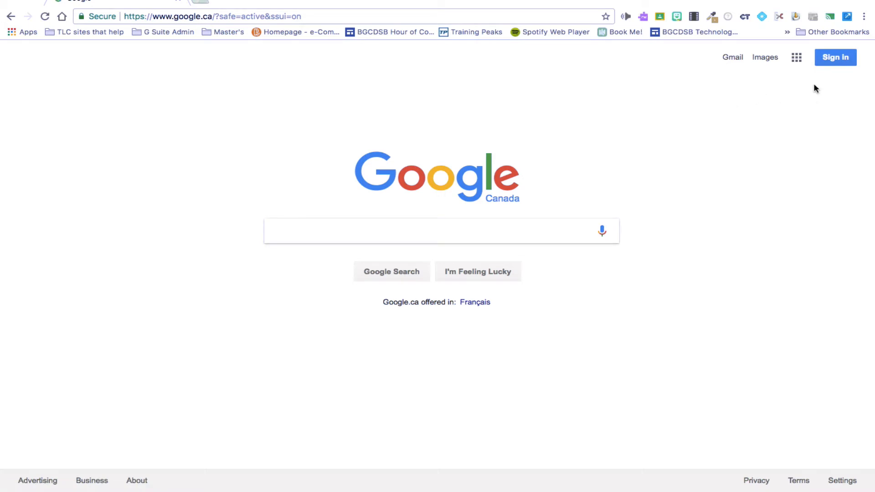
Sign in to Google with the school board account and enter its password
{"action": "left_click", "coordinate": [832, 62]}
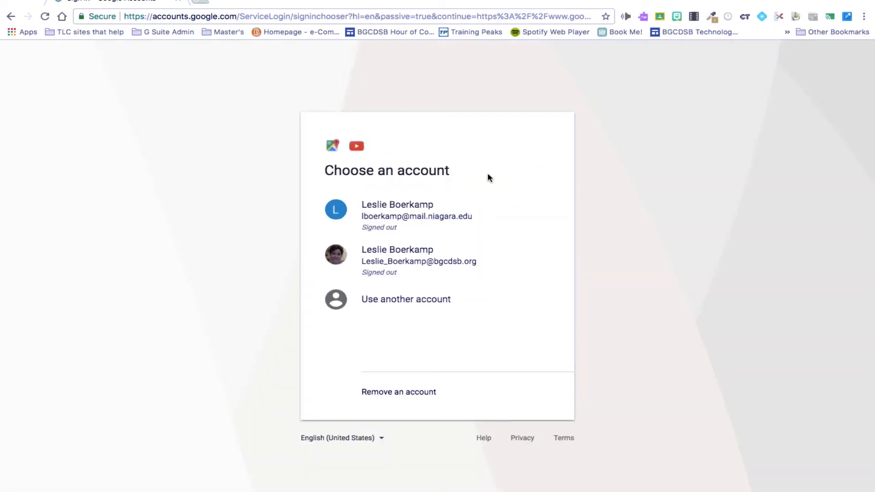
{"action": "left_click", "coordinate": [425, 259]}
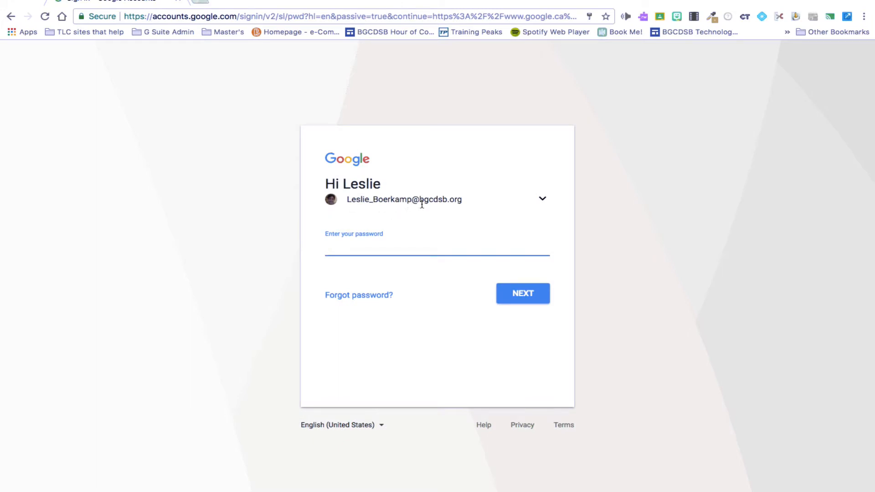
{"action": "left_click", "coordinate": [364, 245]}
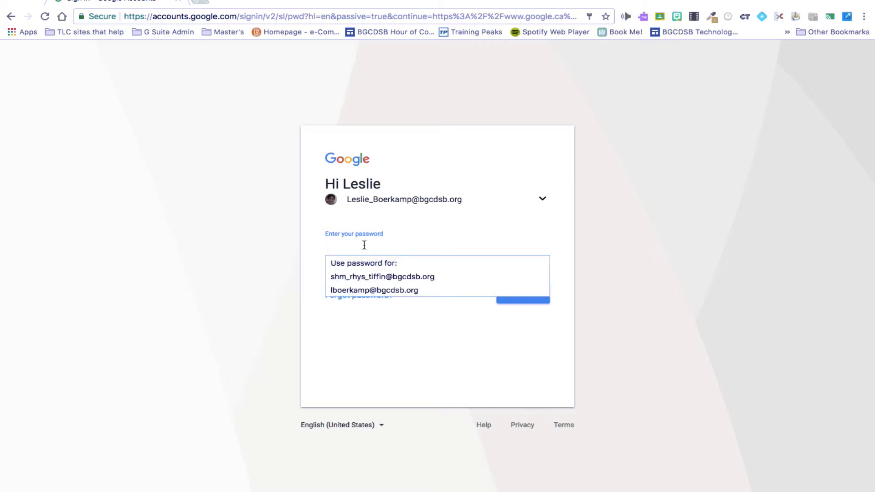
{"action": "type", "text": "••"}
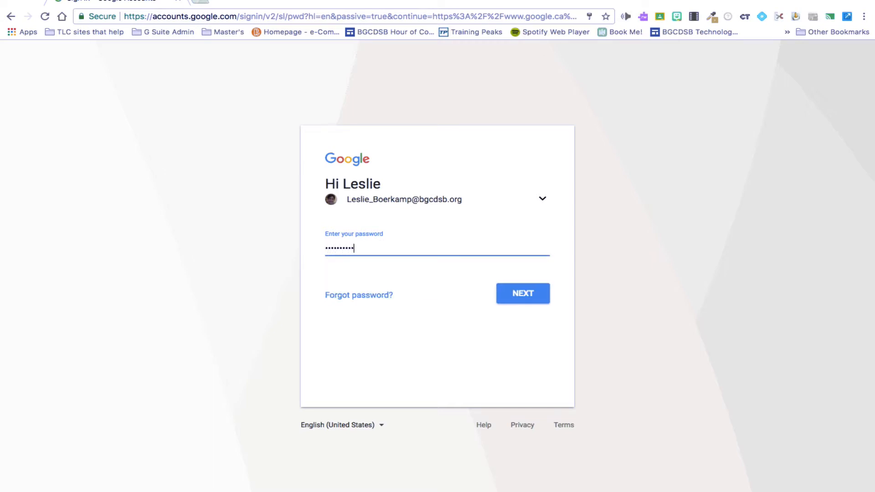
{"action": "key", "text": "Return"}
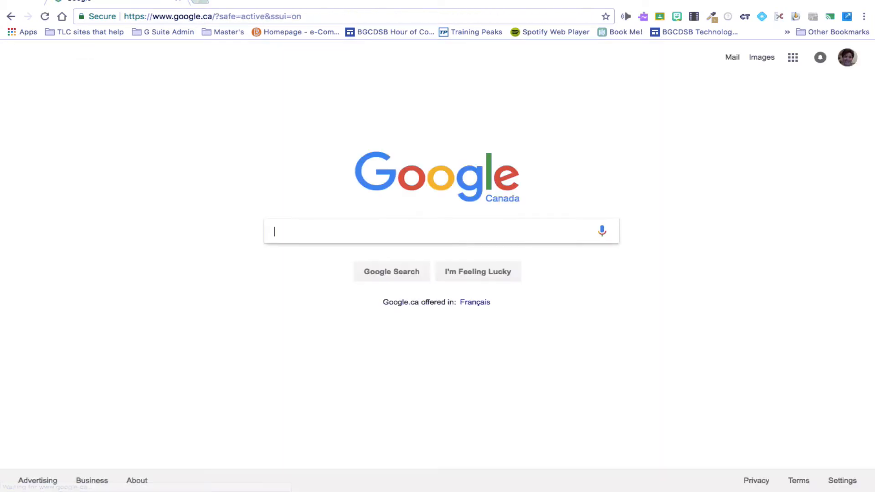
Open Gmail from the Google apps grid and scroll through the inbox of 117 unread messages
{"action": "left_click", "coordinate": [736, 63]}
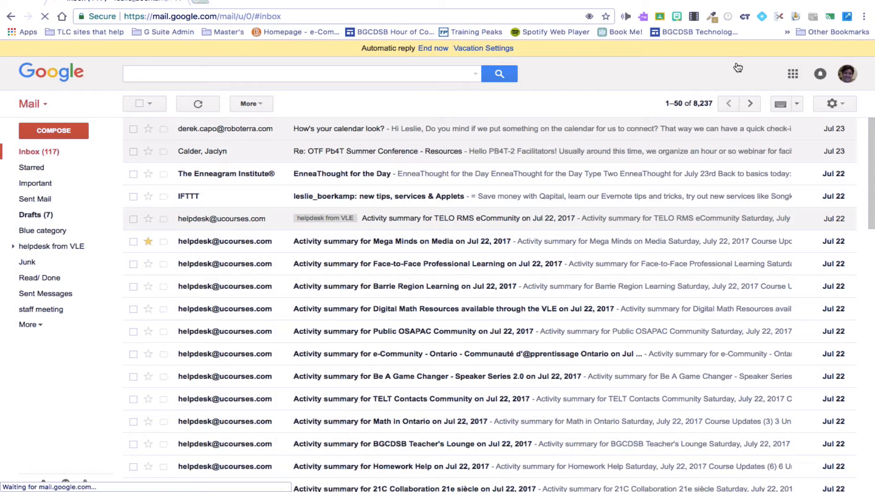
{"action": "left_click", "coordinate": [11, 17]}
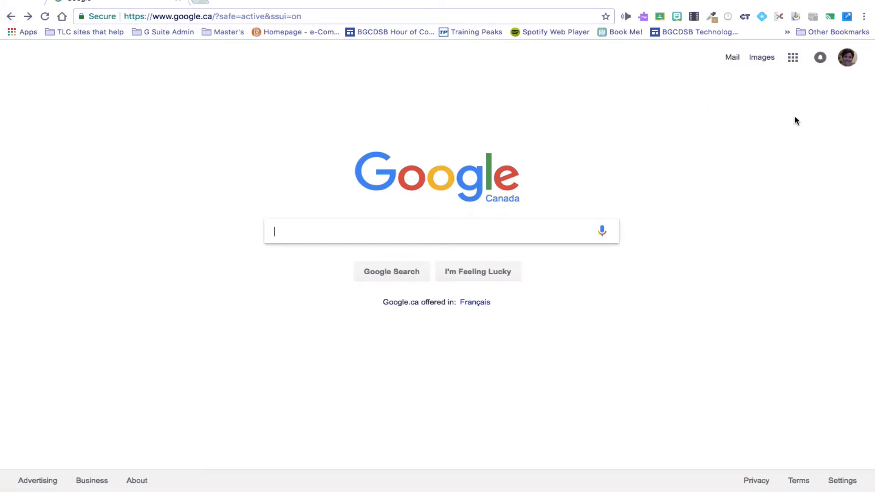
{"action": "left_click", "coordinate": [794, 58]}
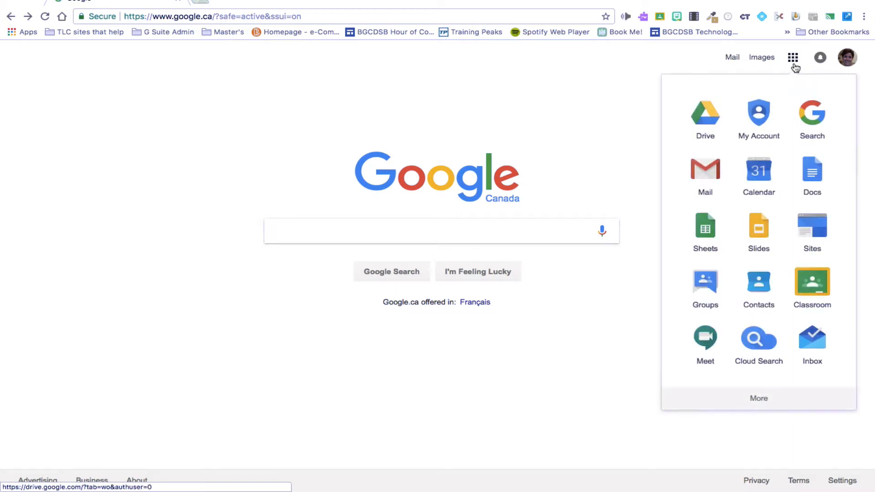
{"action": "left_click", "coordinate": [712, 172]}
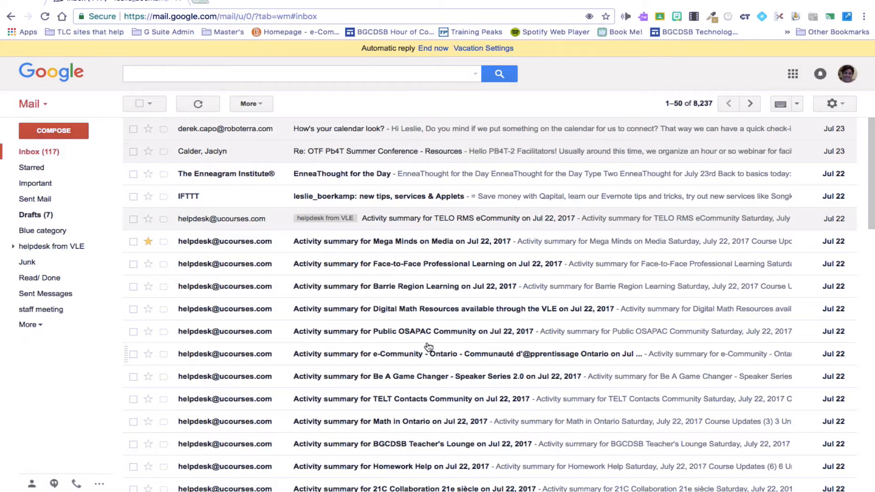
{"action": "scroll", "coordinate": [428, 348], "scroll_direction": "down", "scroll_amount": 5}
{"action": "scroll", "coordinate": [444, 339], "scroll_direction": "up", "scroll_amount": 6}
{"action": "scroll", "coordinate": [445, 239], "scroll_direction": "down", "scroll_amount": 2}
{"action": "scroll", "coordinate": [445, 237], "scroll_direction": "up", "scroll_amount": 2}
{"action": "scroll", "coordinate": [445, 238], "scroll_direction": "down", "scroll_amount": 1}
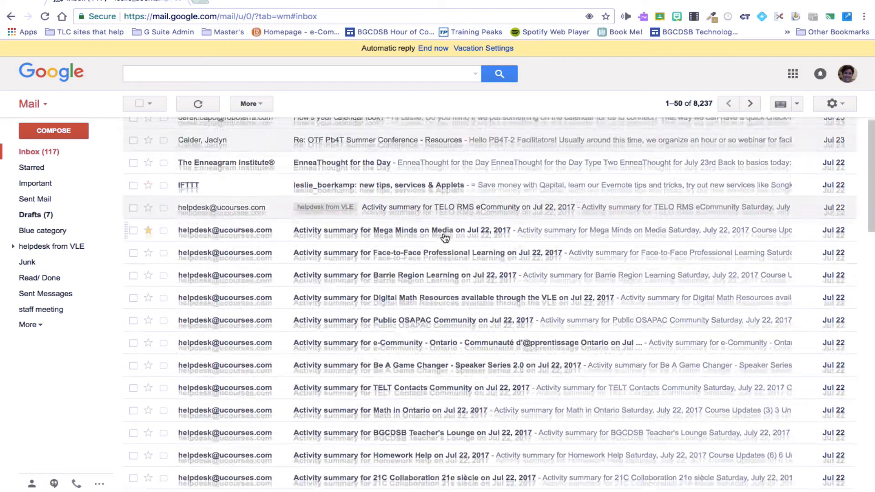
{"action": "scroll", "coordinate": [445, 238], "scroll_direction": "up", "scroll_amount": 1}
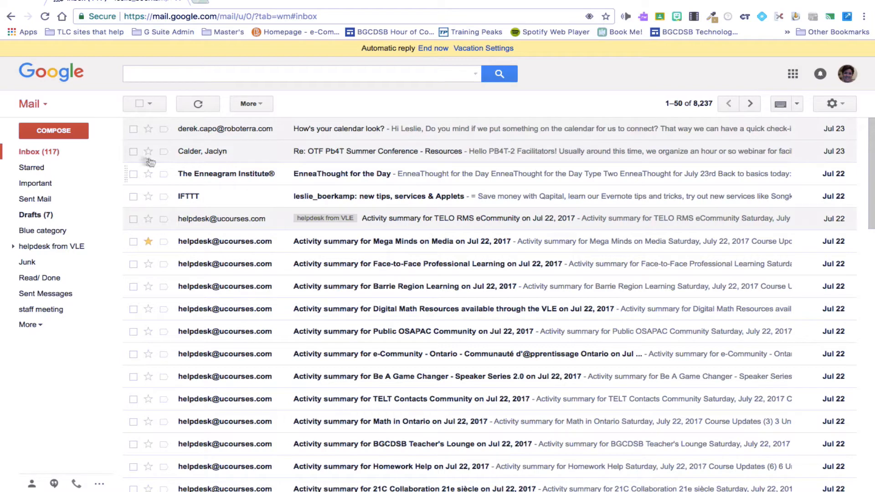
Compose an email to a suggested contact with subject 'Testing Email' and body 'I will write my message'
{"action": "left_click", "coordinate": [69, 132]}
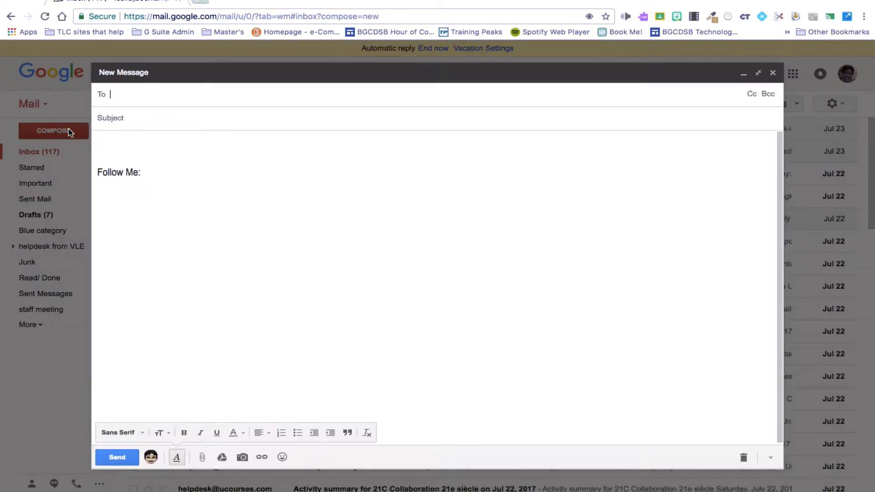
{"action": "type", "text": "mark"}
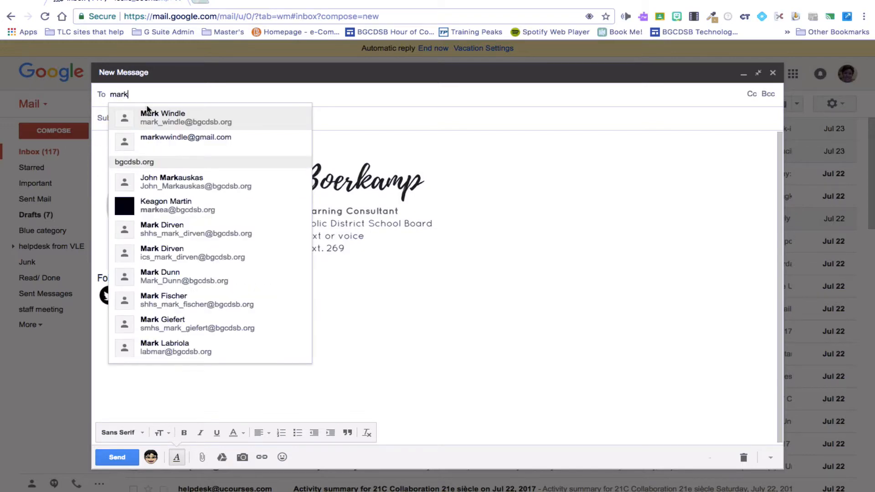
{"action": "left_click", "coordinate": [160, 113]}
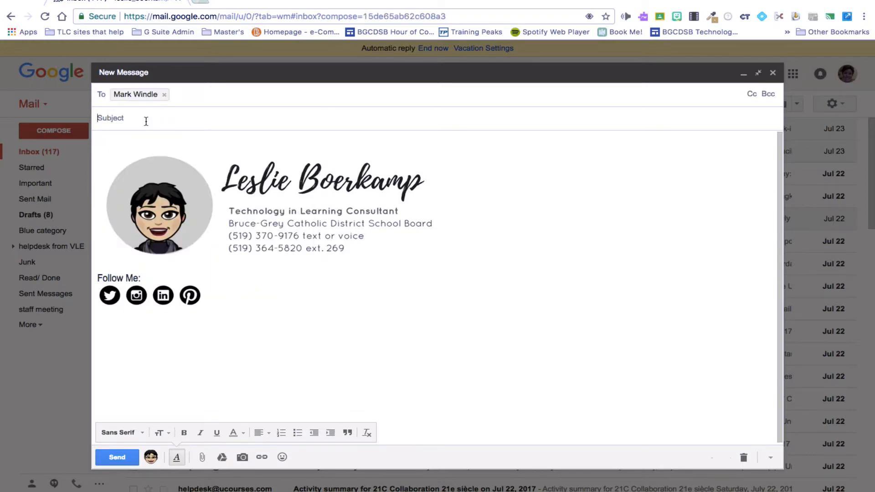
{"action": "left_click", "coordinate": [146, 120]}
{"action": "type", "text": "Testing"}
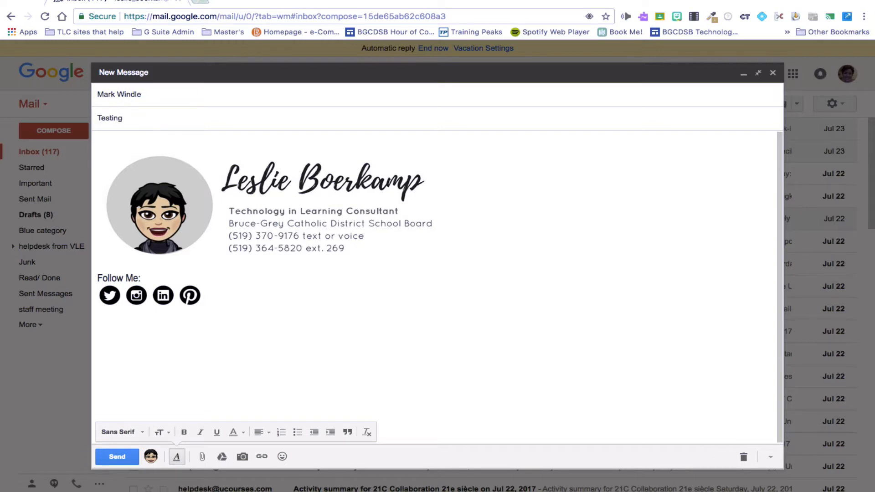
{"action": "type", "text": " Email"}
{"action": "key", "text": "Tab"}
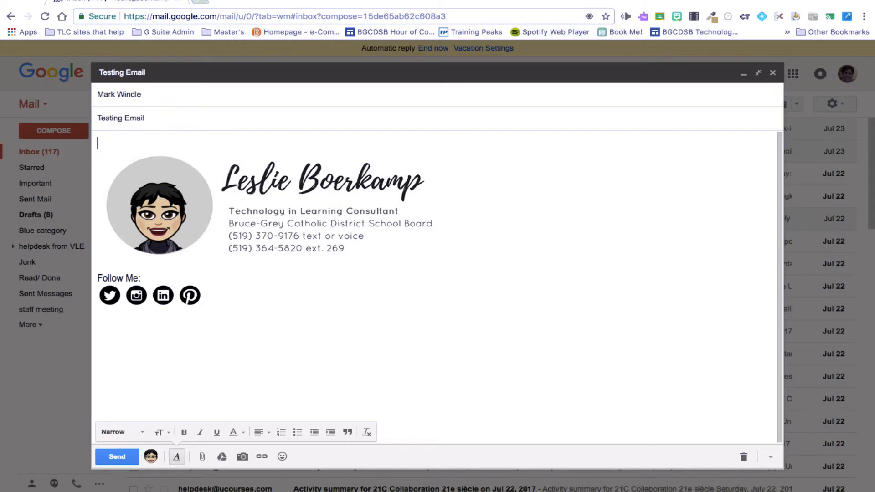
{"action": "type", "text": "I will write my message ..."}
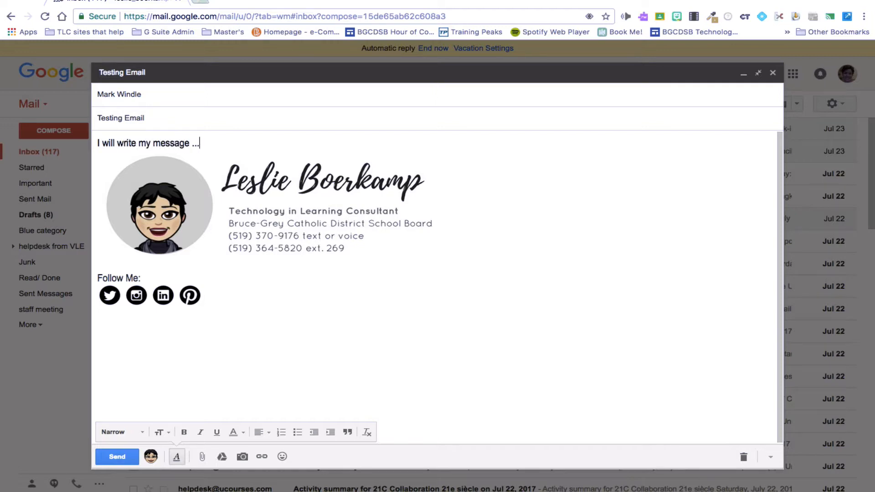
{"action": "key", "text": "Return"}
{"action": "key", "text": "Return"}
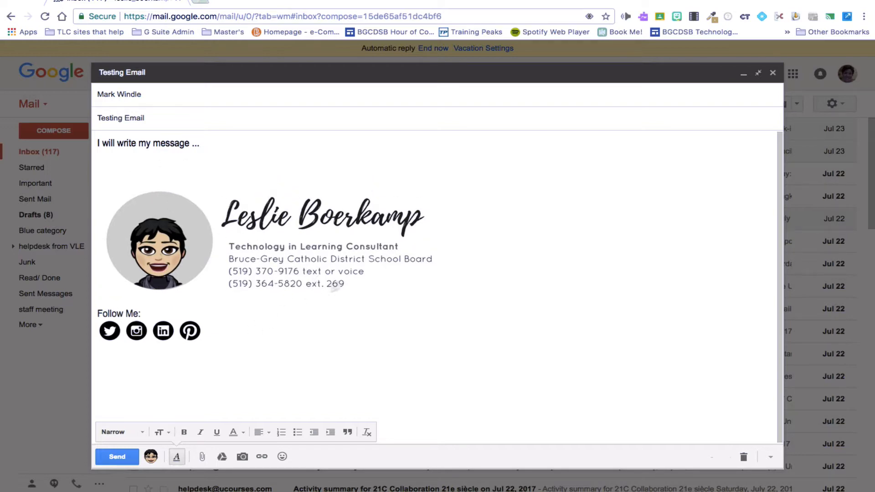
{"action": "mouse_move", "coordinate": [105, 185]}
{"action": "left_mouse_down"}
{"action": "mouse_move", "coordinate": [273, 250]}
{"action": "mouse_move", "coordinate": [158, 204]}
{"action": "left_mouse_up"}
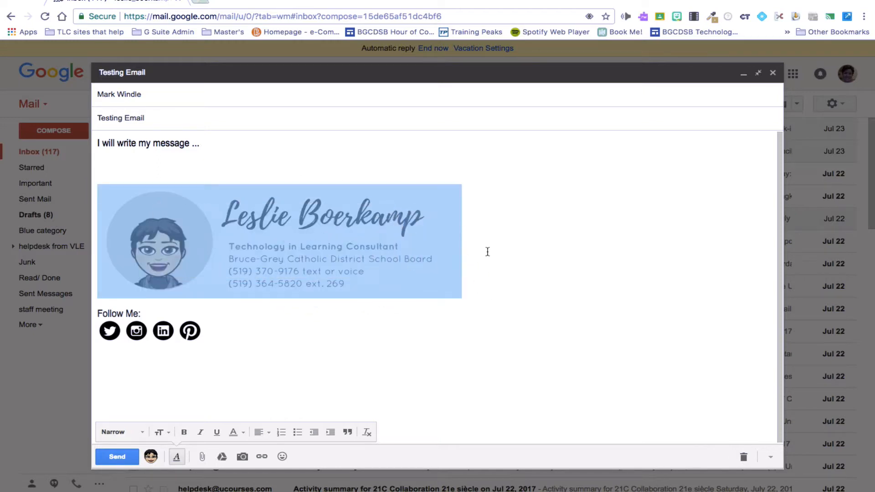
{"action": "left_click", "coordinate": [516, 252]}
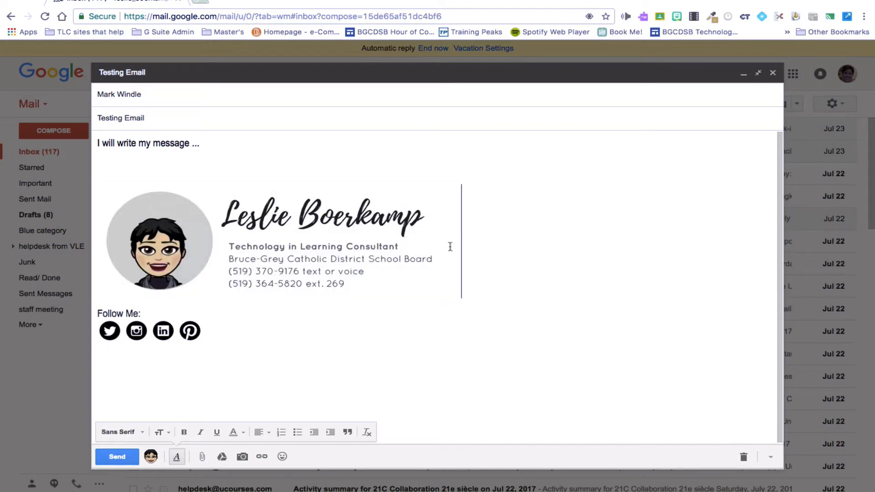
{"action": "left_click_drag", "start_coordinate": [447, 248], "coordinate": [353, 249]}
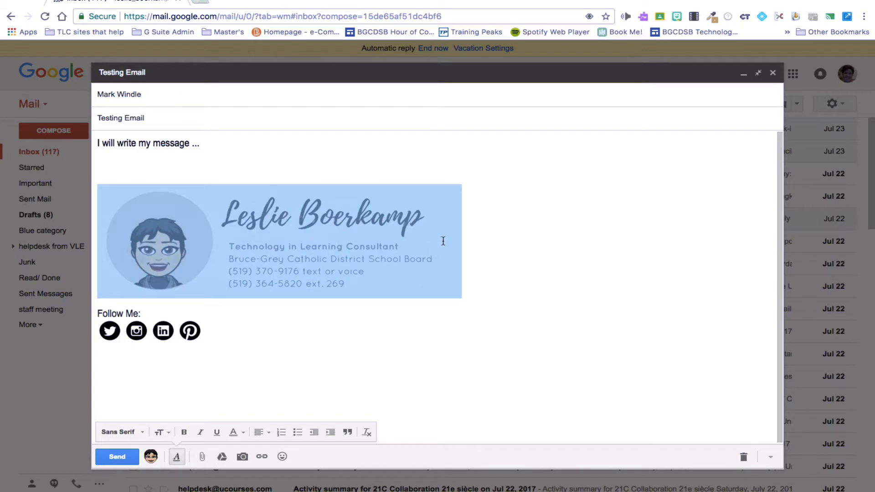
{"action": "left_click", "coordinate": [480, 237]}
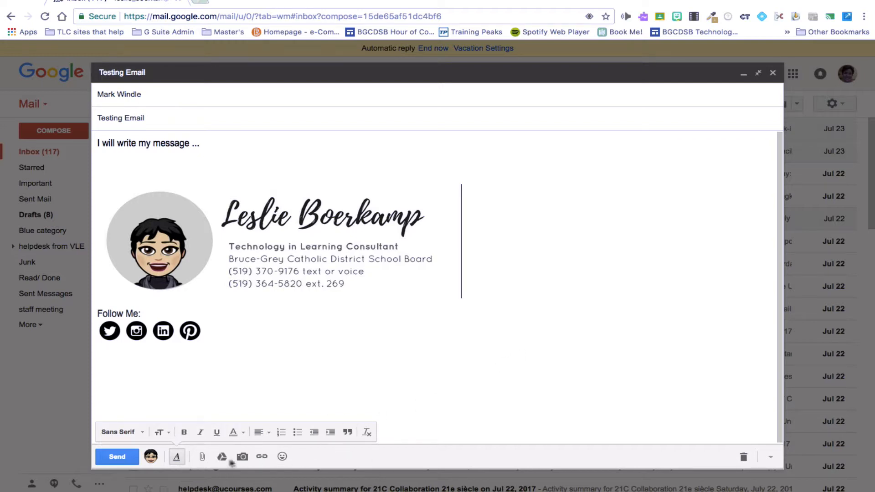
Start attaching a file from the computer, then cancel without attaching anything
{"action": "left_click", "coordinate": [203, 457]}
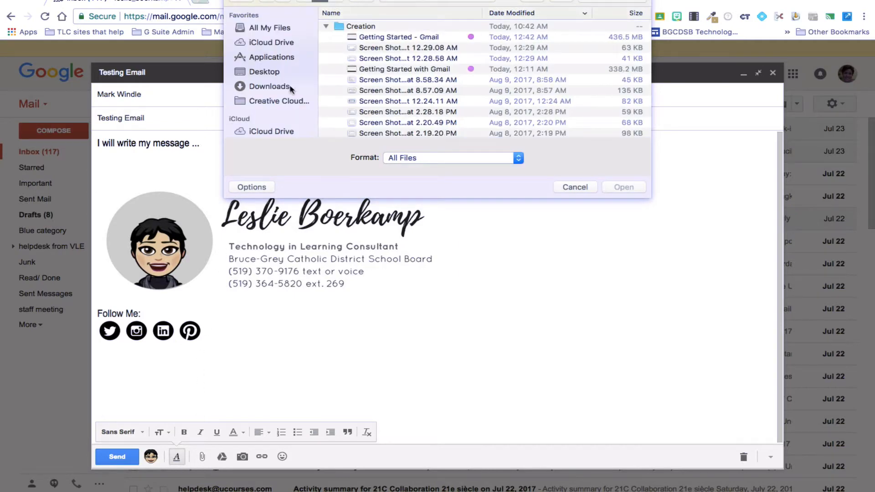
{"action": "scroll", "coordinate": [289, 87], "scroll_direction": "down", "scroll_amount": 3}
{"action": "scroll", "coordinate": [288, 88], "scroll_direction": "up", "scroll_amount": 3}
{"action": "scroll", "coordinate": [288, 86], "scroll_direction": "down", "scroll_amount": 3}
{"action": "scroll", "coordinate": [289, 79], "scroll_direction": "up", "scroll_amount": 3}
{"action": "left_click", "coordinate": [574, 187]}
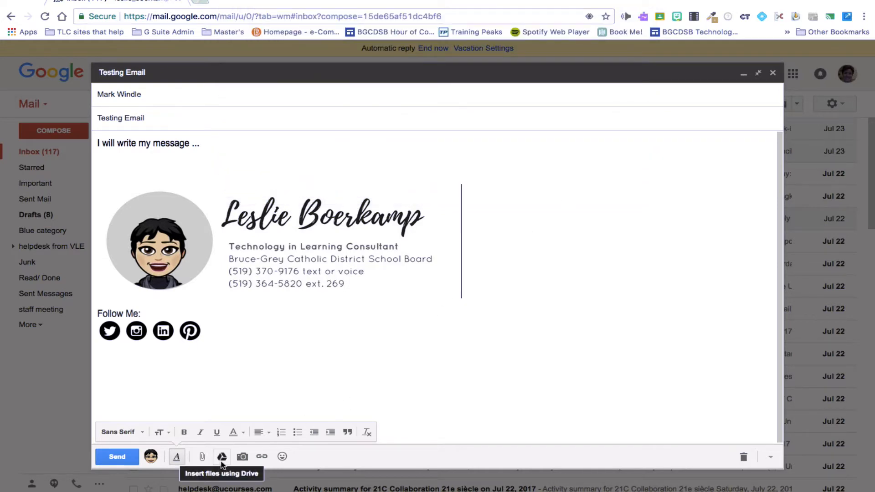
Browse Shared with Me, Recent and My Drive in the Google Drive picker, then close it
{"action": "left_click", "coordinate": [221, 462]}
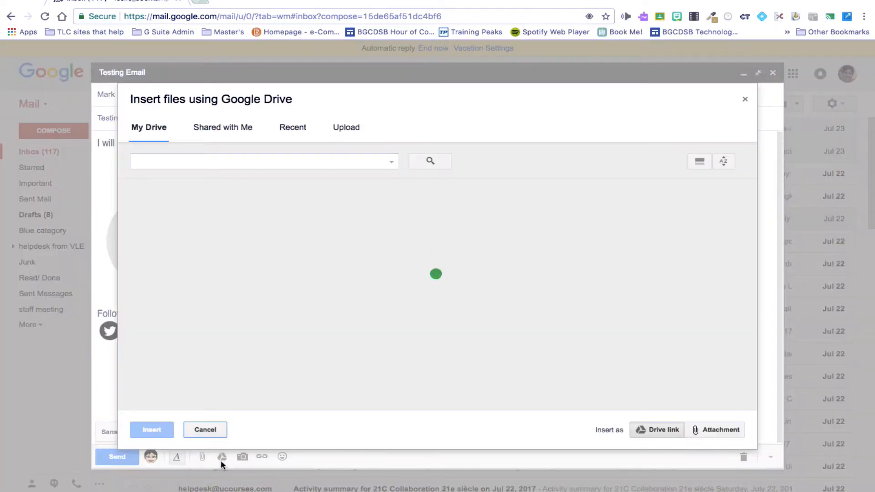
{"action": "scroll", "coordinate": [397, 358], "scroll_direction": "down", "scroll_amount": 1}
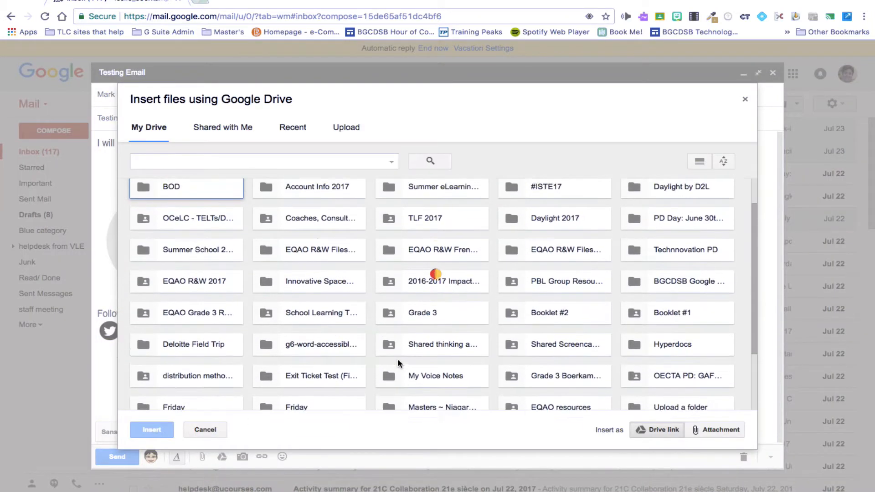
{"action": "scroll", "coordinate": [397, 358], "scroll_direction": "up", "scroll_amount": 1}
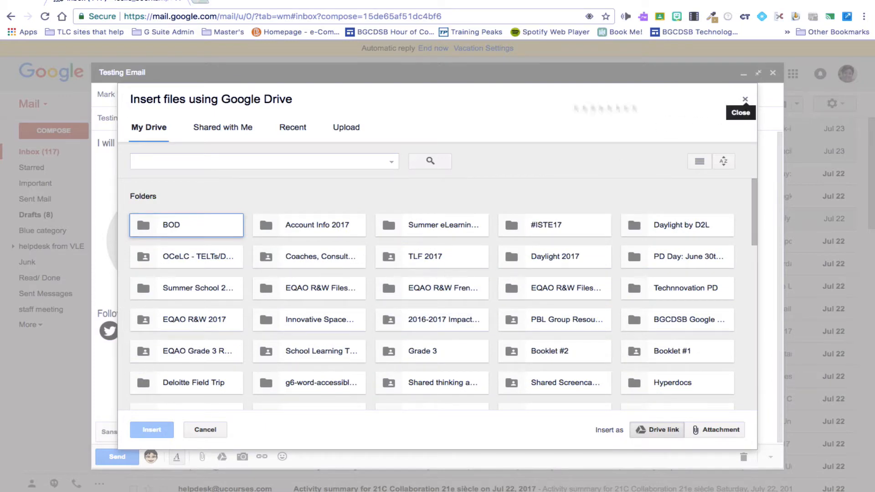
{"action": "left_click", "coordinate": [220, 134]}
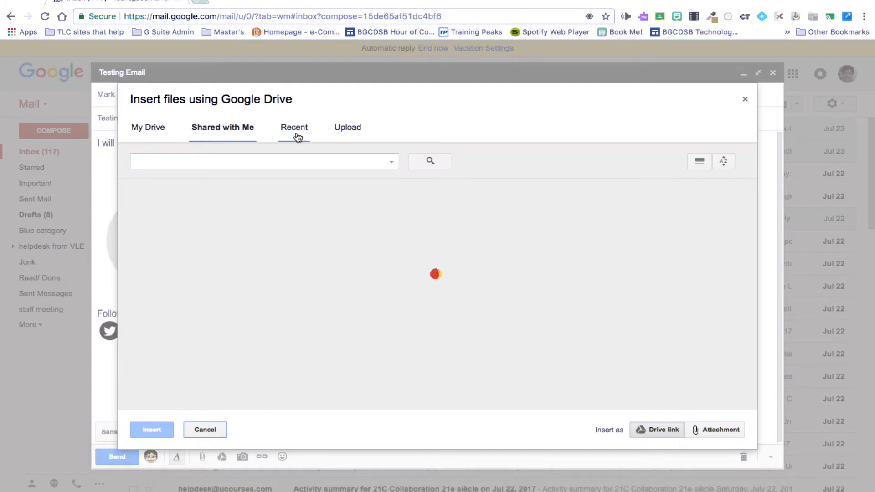
{"action": "left_click", "coordinate": [298, 136]}
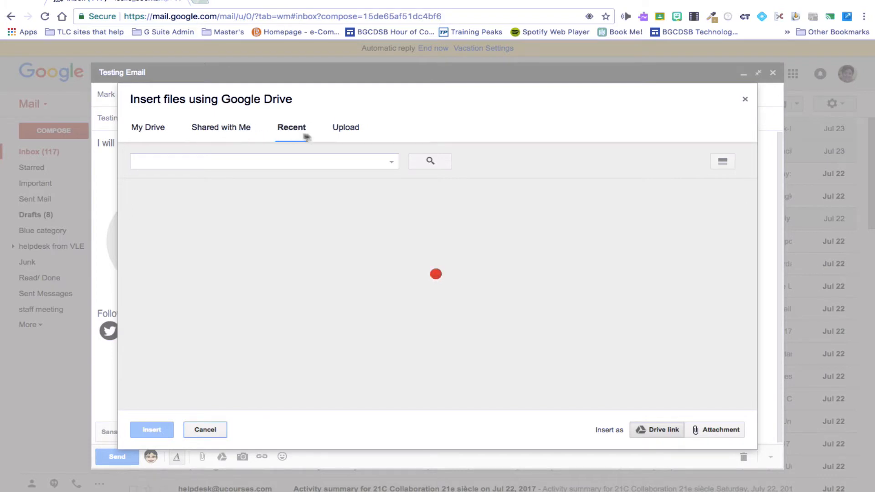
{"action": "left_click", "coordinate": [136, 130]}
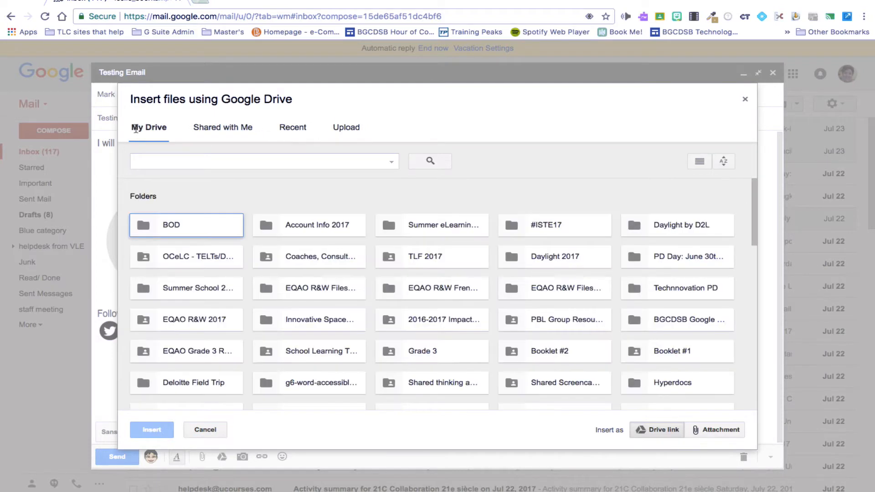
{"action": "left_click", "coordinate": [745, 100]}
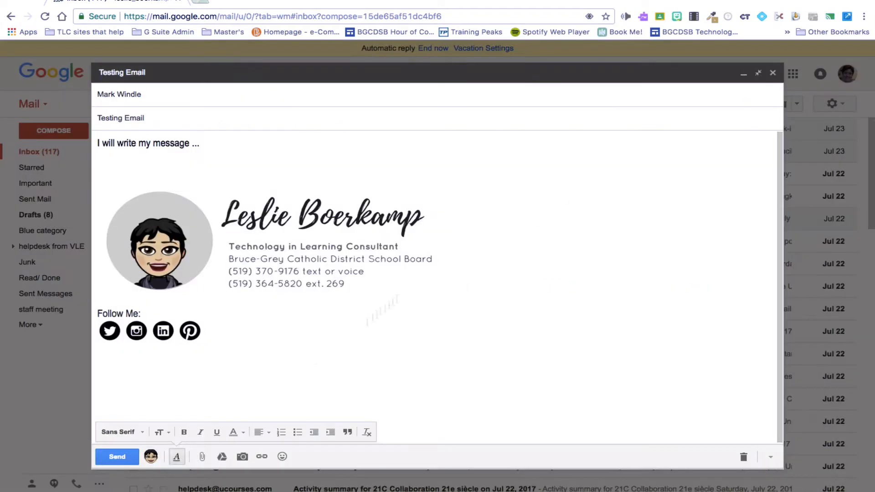
Try inserting a photo from a web address, then cancel
{"action": "left_click", "coordinate": [242, 457]}
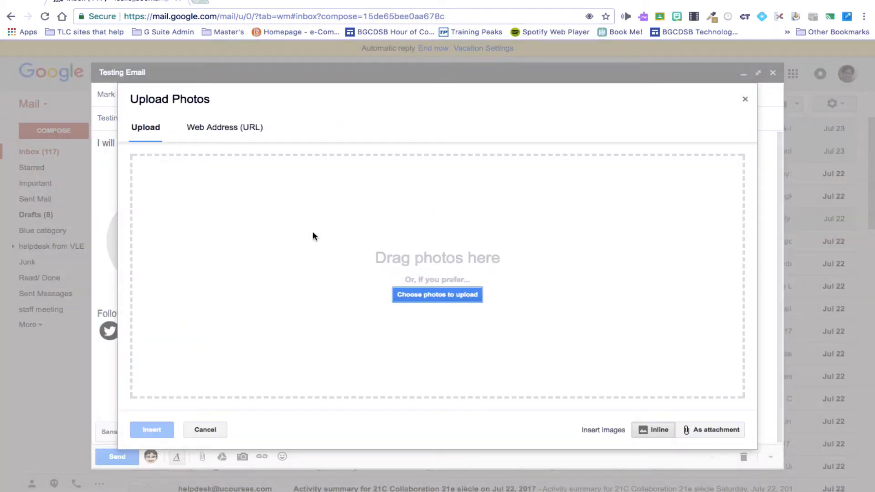
{"action": "left_click", "coordinate": [231, 127]}
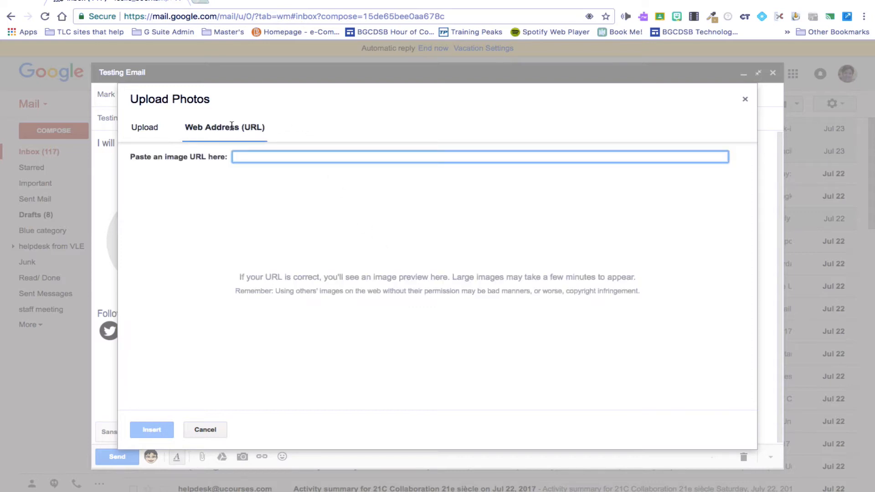
{"action": "left_click", "coordinate": [205, 430]}
{"action": "left_click", "coordinate": [261, 457]}
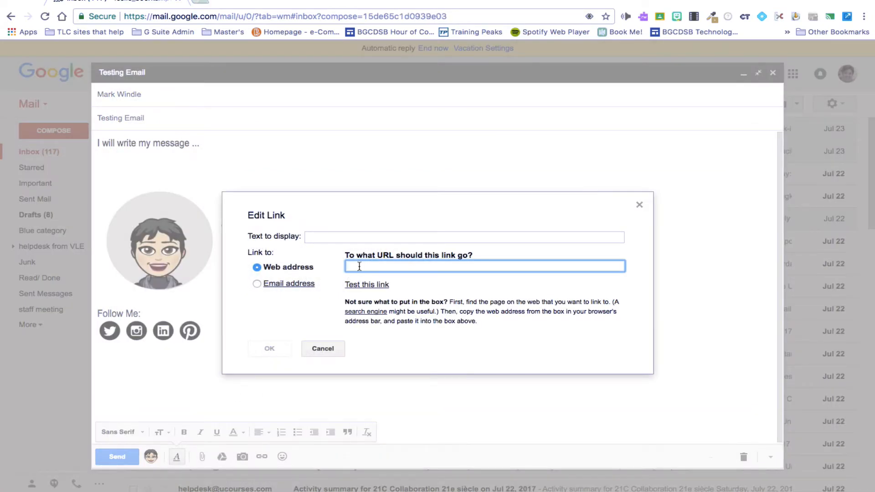
{"action": "type", "text": "www.b"}
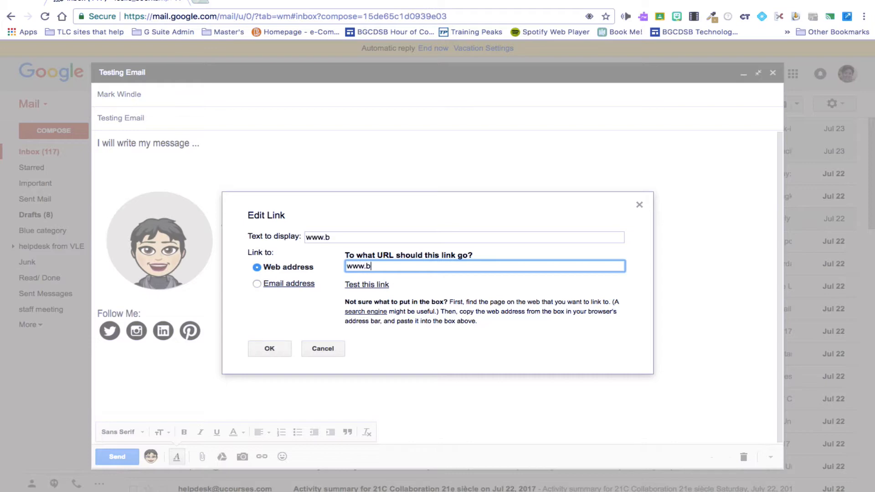
{"action": "type", "text": "bgcdsb."}
{"action": "type", "text": "org"}
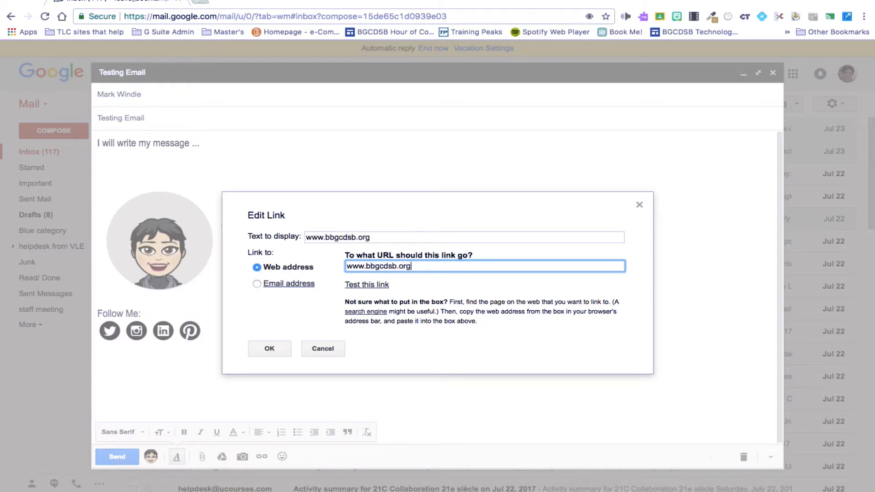
{"action": "key", "text": "Return"}
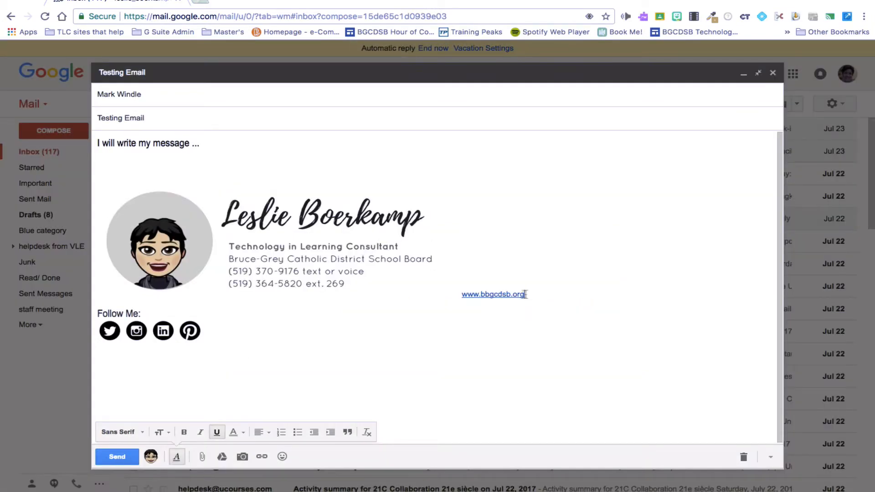
{"action": "left_click_drag", "start_coordinate": [525, 295], "coordinate": [457, 296]}
{"action": "left_click", "coordinate": [502, 297]}
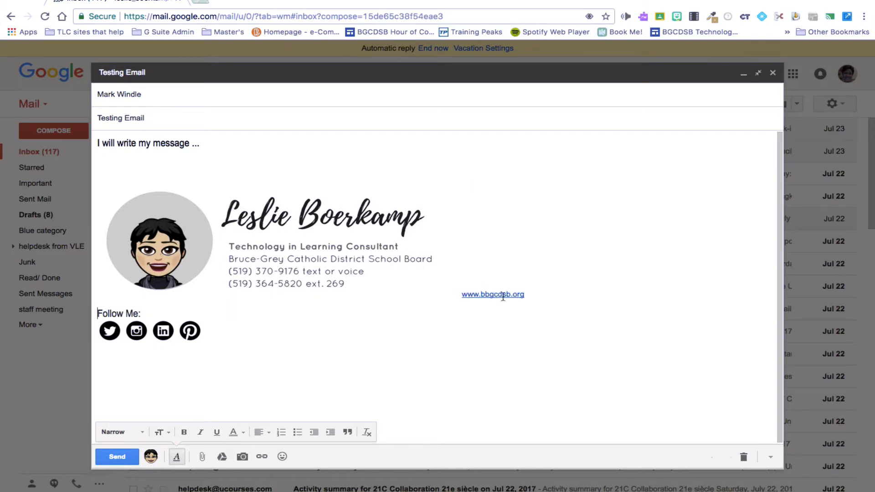
{"action": "left_click", "coordinate": [648, 308]}
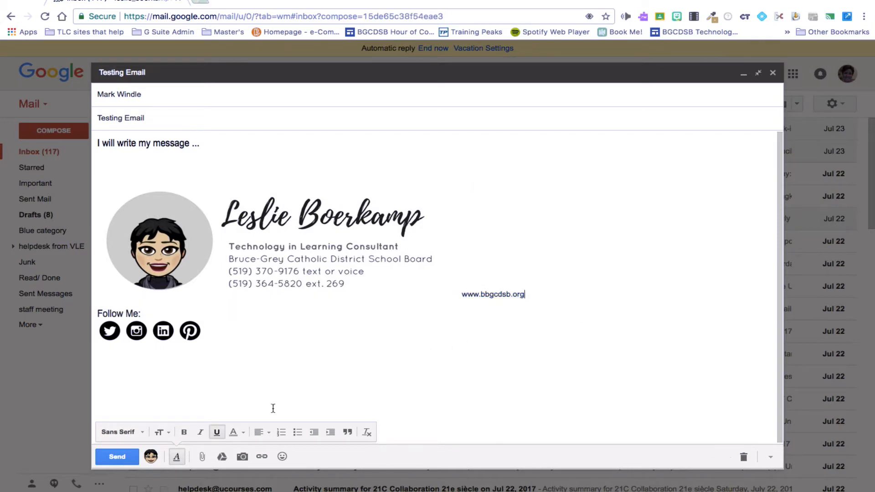
{"action": "left_click", "coordinate": [282, 457]}
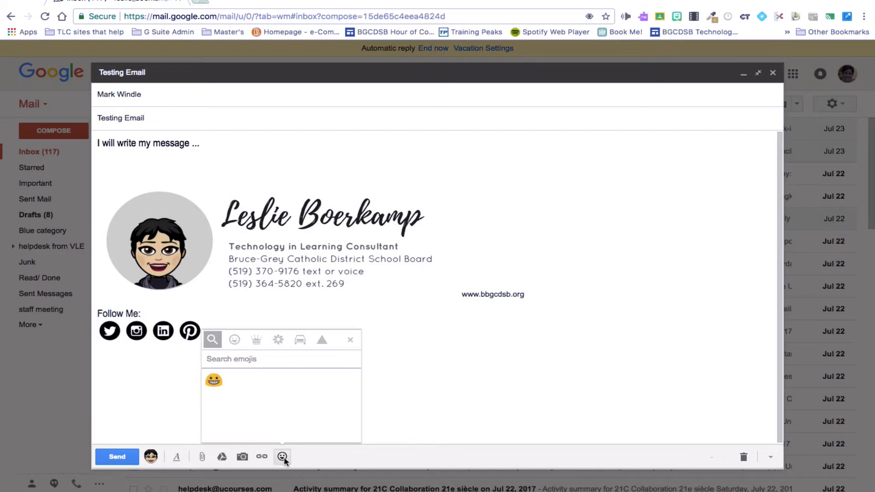
{"action": "left_click", "coordinate": [213, 381]}
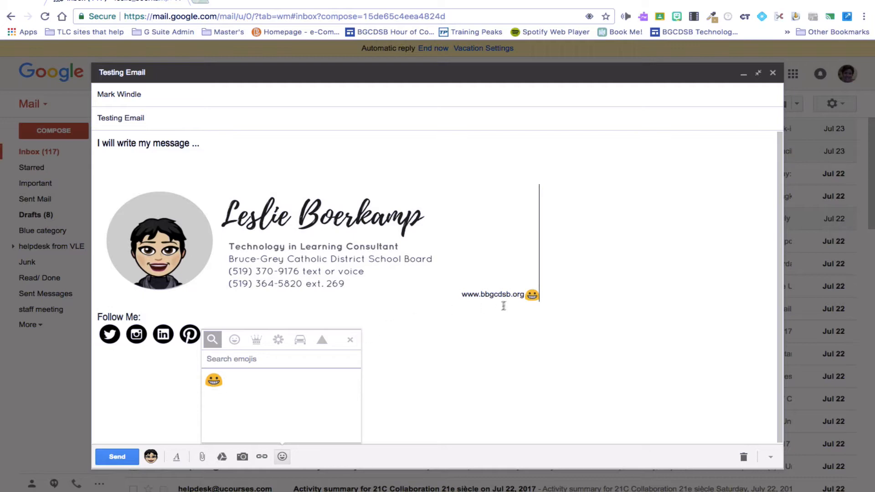
{"action": "key", "text": "BackSpace"}
{"action": "key", "text": "BackSpace"}
{"action": "key", "text": "BackSpace"}
{"action": "key", "text": "BackSpace"}
{"action": "key", "text": "BackSpace"}
{"action": "key", "text": "BackSpace"}
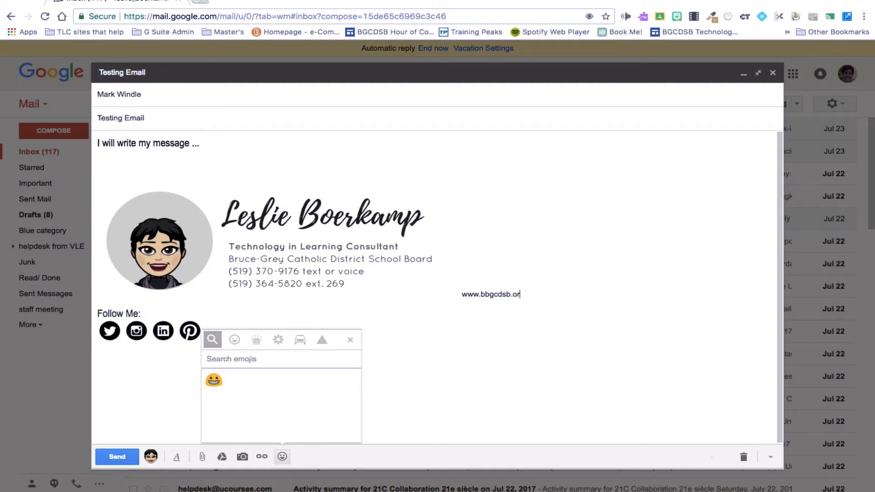
{"action": "key", "text": "BackSpace"}
{"action": "key", "text": "BackSpace"}
{"action": "key", "text": "BackSpace"}
{"action": "key", "text": "BackSpace"}
{"action": "key", "text": "BackSpace"}
{"action": "key", "text": "BackSpace"}
{"action": "key", "text": "BackSpace"}
{"action": "key", "text": "BackSpace"}
{"action": "key", "text": "BackSpace"}
{"action": "key", "text": "BackSpace"}
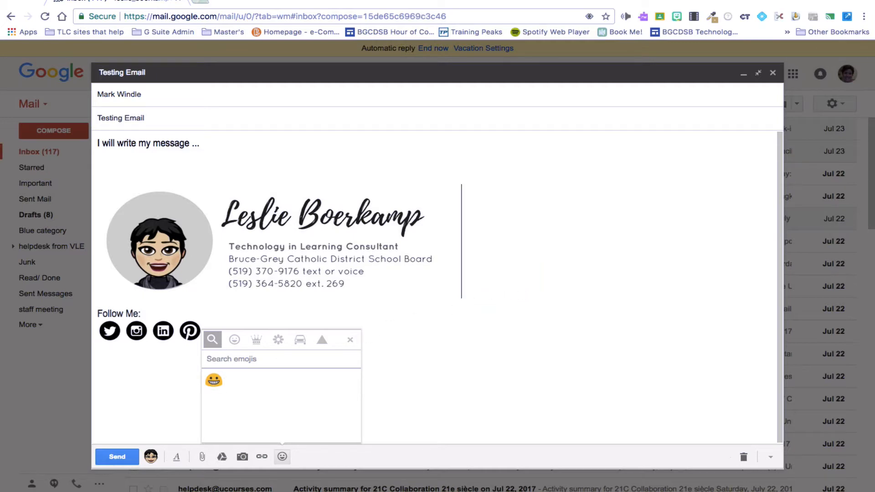
Add a new line below the message and insert a grinning emoji on it
{"action": "left_click", "coordinate": [220, 146]}
{"action": "left_click", "coordinate": [176, 457]}
{"action": "key", "text": "Return"}
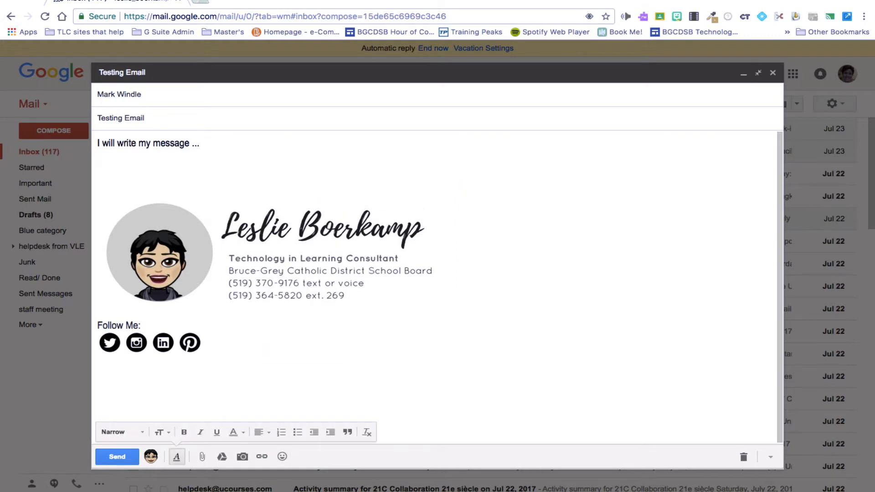
{"action": "left_click", "coordinate": [282, 457]}
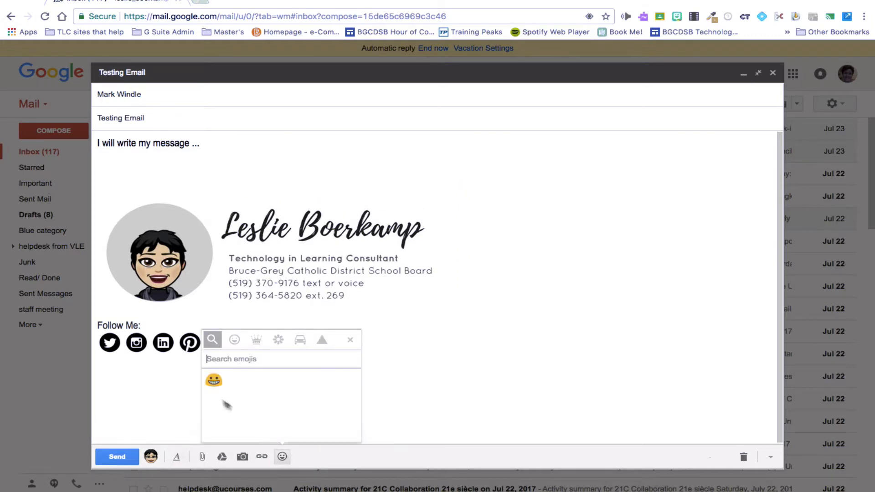
{"action": "left_click", "coordinate": [213, 382]}
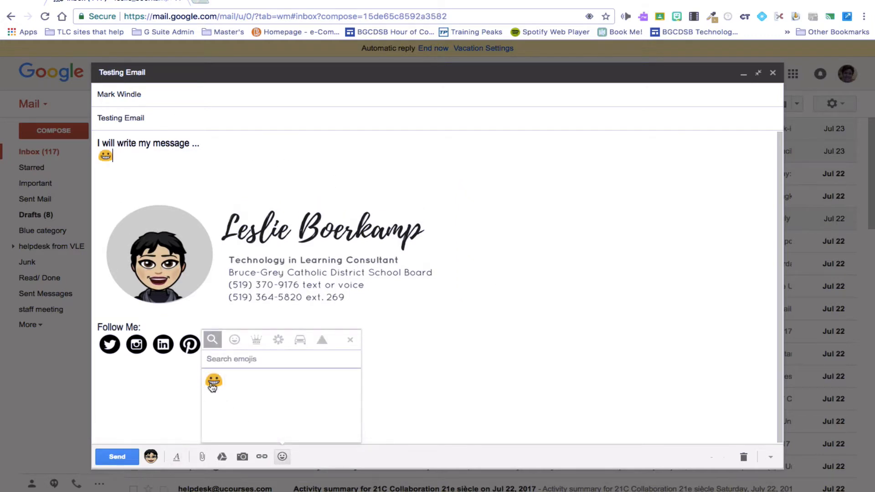
Send the Testing Email, then undo the send from the confirmation notice
{"action": "left_click", "coordinate": [117, 456]}
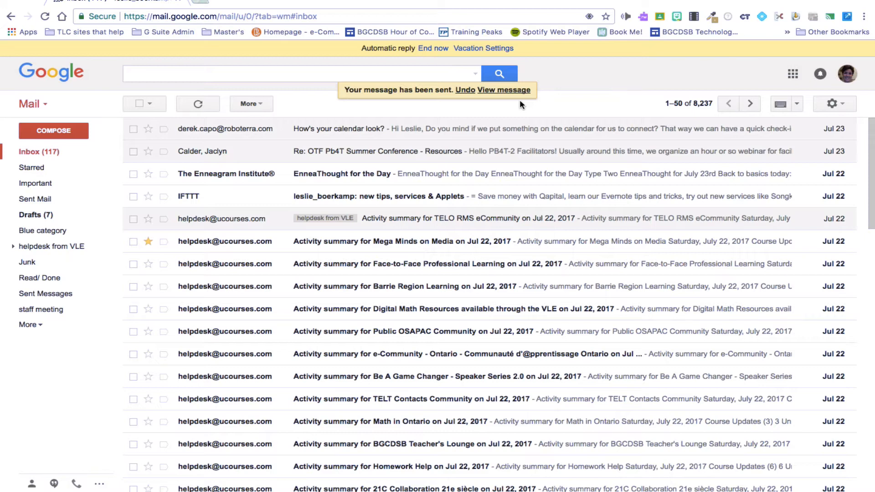
{"action": "left_click", "coordinate": [464, 93]}
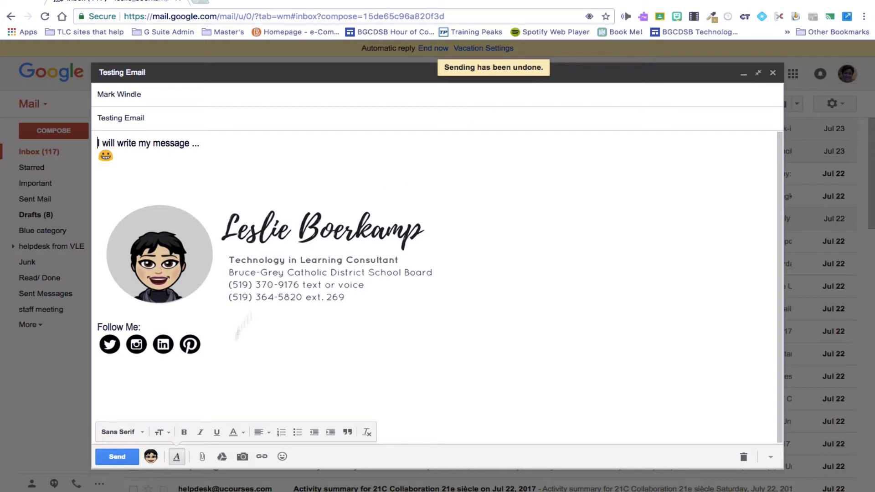
Browse the Desktop for an attachment, cancel, and close the Testing Email draft
{"action": "left_click", "coordinate": [203, 458]}
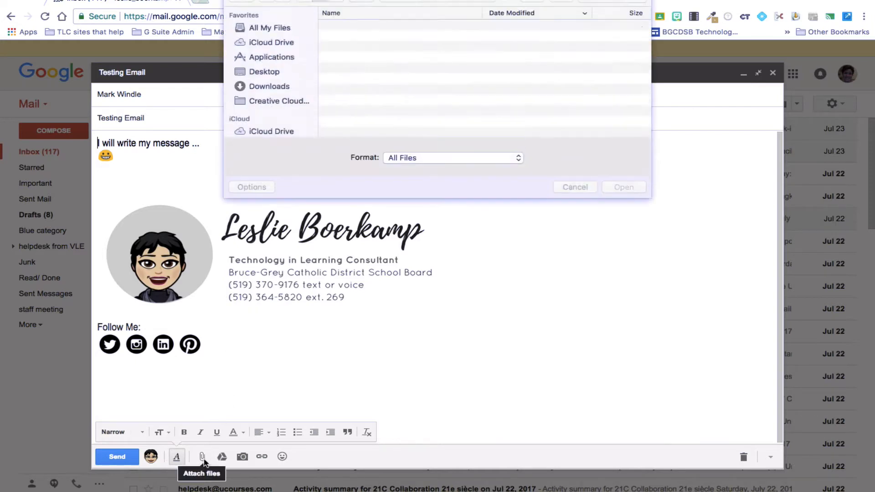
{"action": "left_click", "coordinate": [273, 73]}
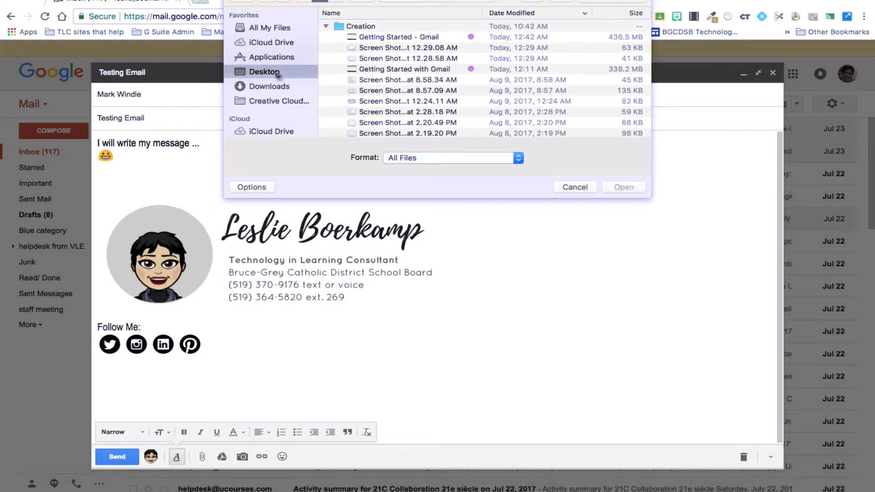
{"action": "left_click", "coordinate": [585, 188]}
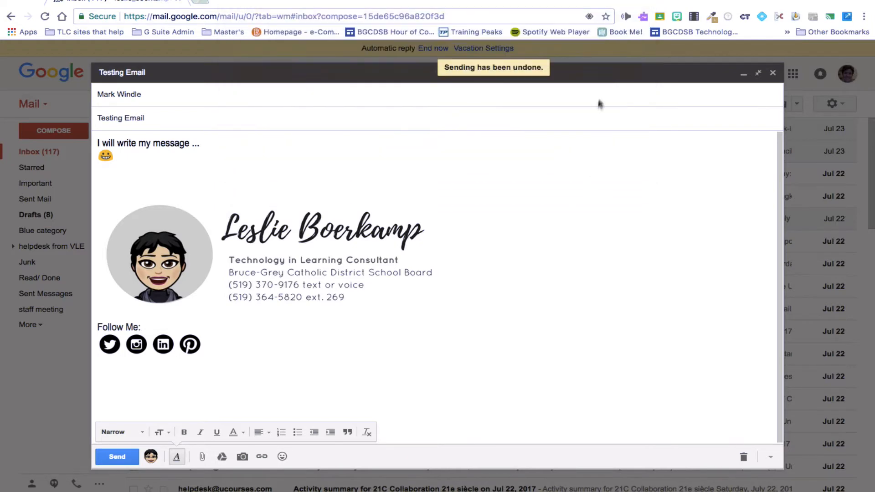
{"action": "left_click", "coordinate": [773, 72]}
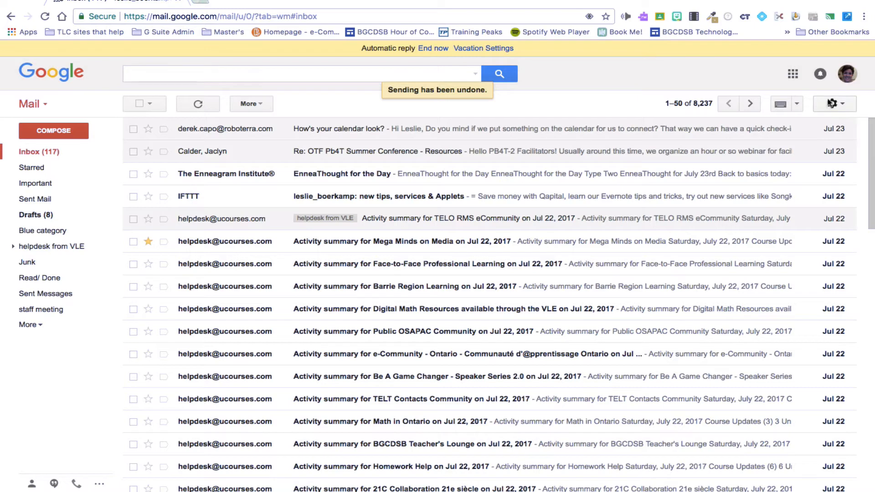
Open the full Gmail General settings and highlight the Undo Send option with its 30-second period
{"action": "left_click", "coordinate": [833, 105]}
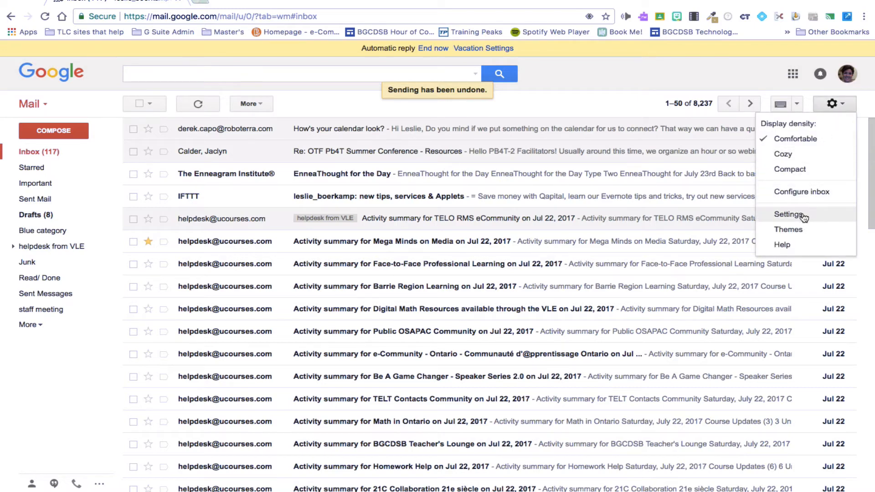
{"action": "left_click", "coordinate": [788, 214]}
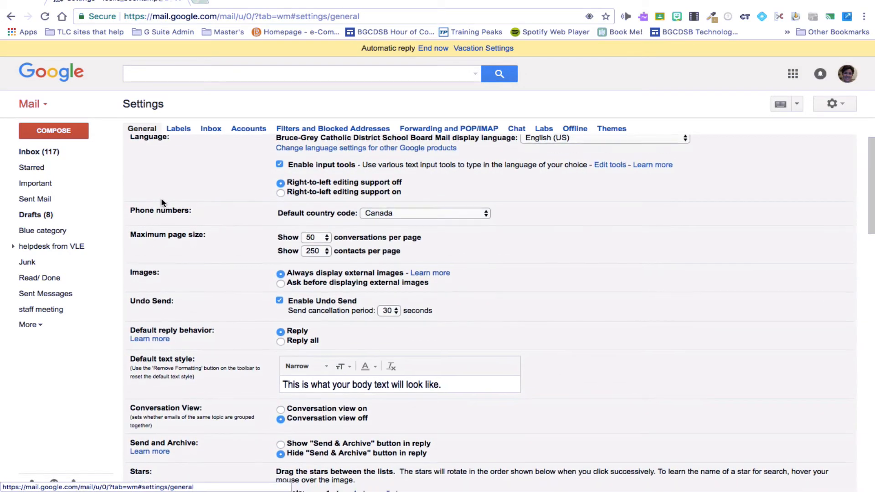
{"action": "scroll", "coordinate": [162, 203], "scroll_direction": "down", "scroll_amount": 2}
{"action": "scroll", "coordinate": [161, 202], "scroll_direction": "up", "scroll_amount": 3}
{"action": "scroll", "coordinate": [161, 202], "scroll_direction": "down", "scroll_amount": 5}
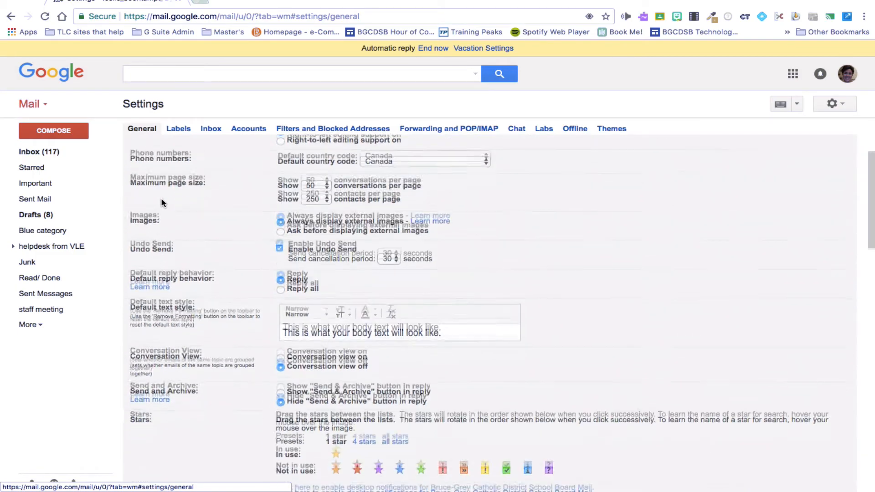
{"action": "scroll", "coordinate": [161, 203], "scroll_direction": "up", "scroll_amount": 3}
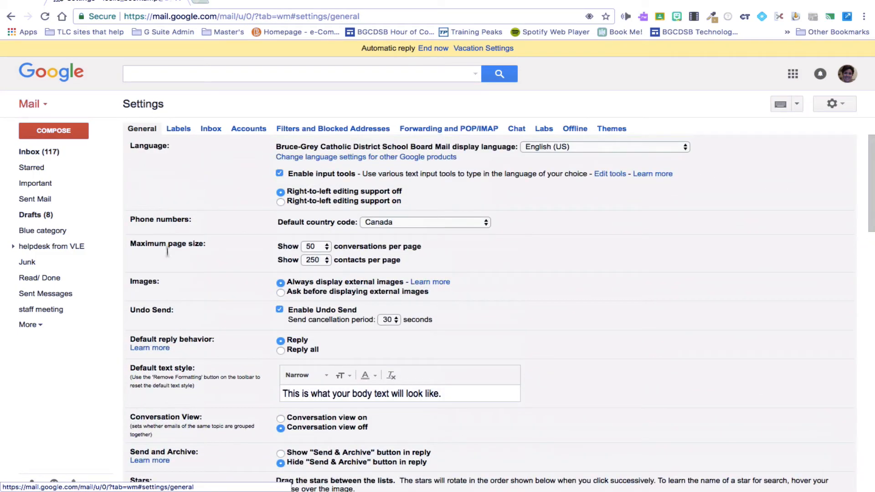
{"action": "left_click_drag", "start_coordinate": [176, 310], "coordinate": [131, 313]}
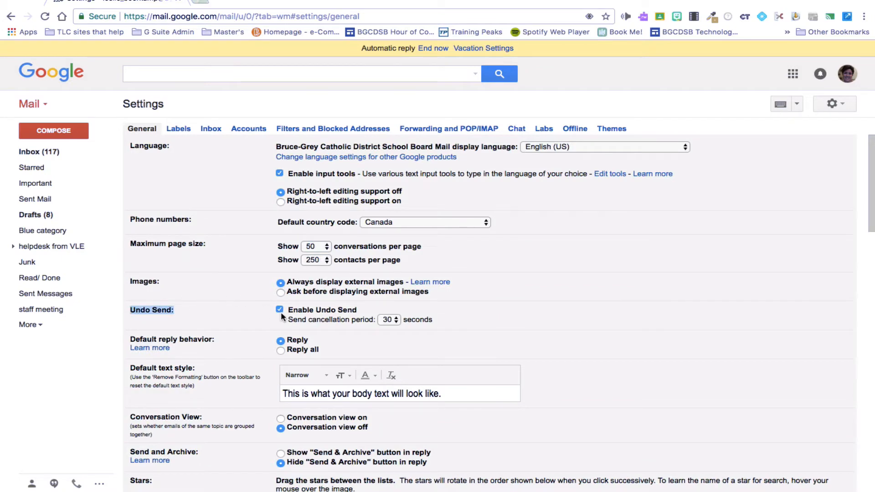
{"action": "left_click", "coordinate": [392, 319]}
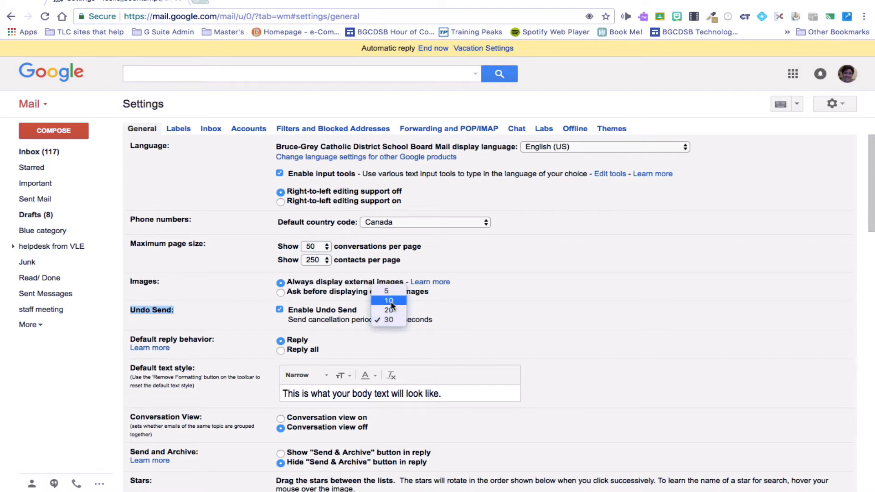
{"action": "left_click", "coordinate": [390, 302]}
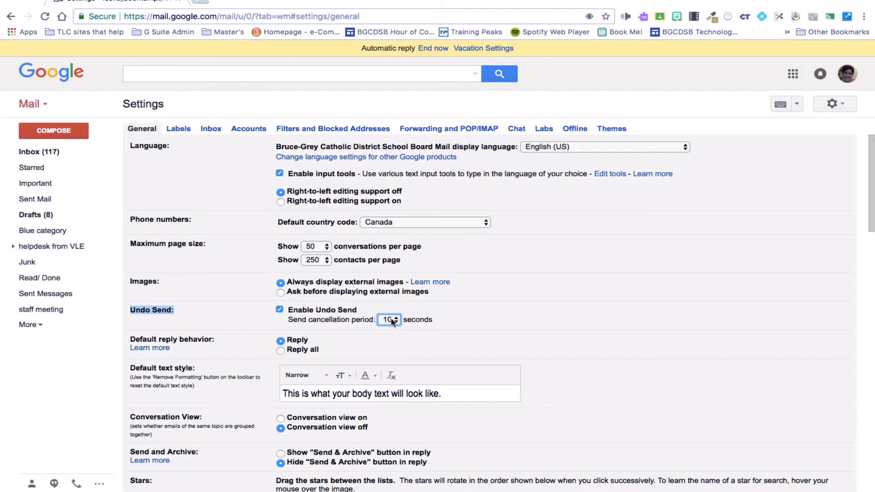
{"action": "left_click", "coordinate": [392, 318]}
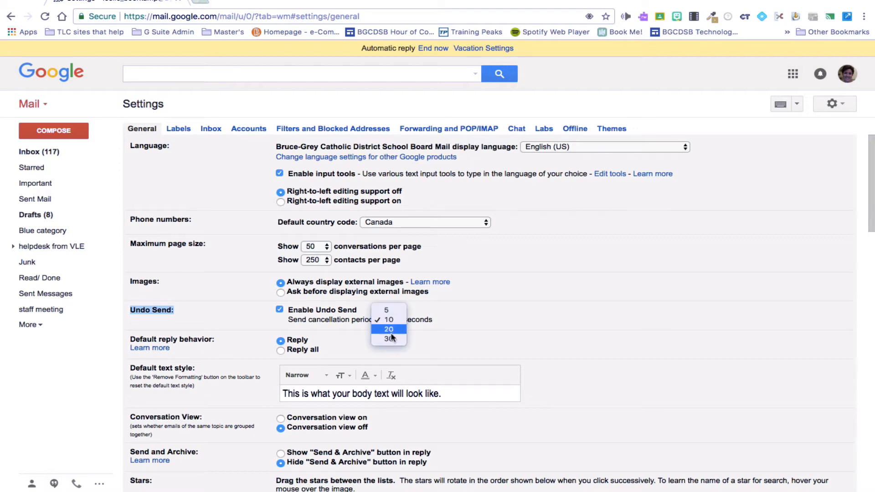
{"action": "left_click", "coordinate": [391, 340]}
{"action": "left_click", "coordinate": [461, 319]}
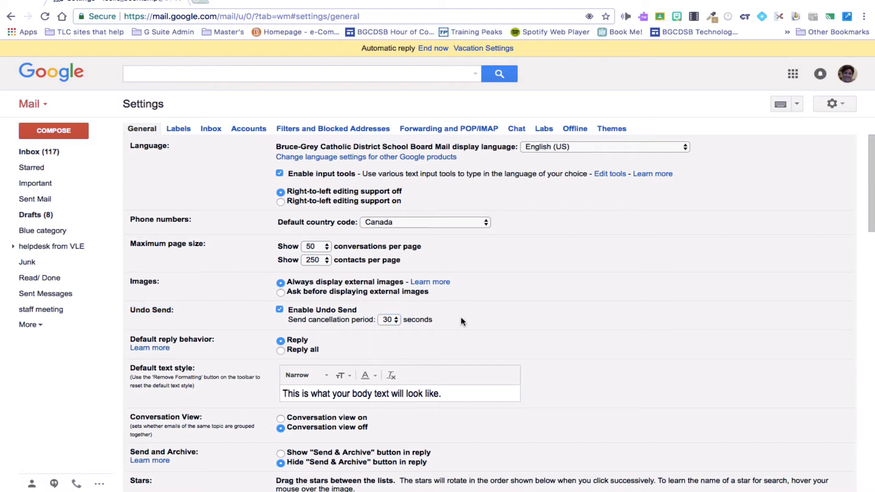
{"action": "scroll", "coordinate": [461, 321], "scroll_direction": "down", "scroll_amount": 1}
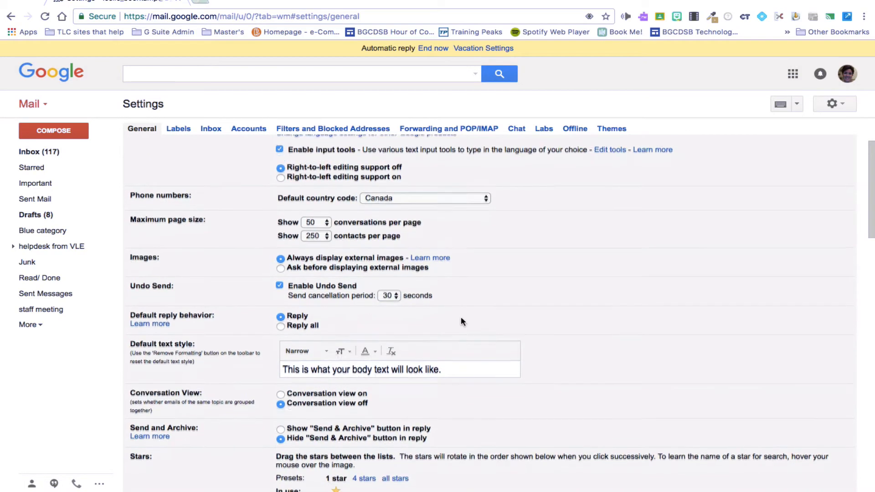
{"action": "scroll", "coordinate": [461, 321], "scroll_direction": "up", "scroll_amount": 1}
{"action": "scroll", "coordinate": [461, 321], "scroll_direction": "down", "scroll_amount": 4}
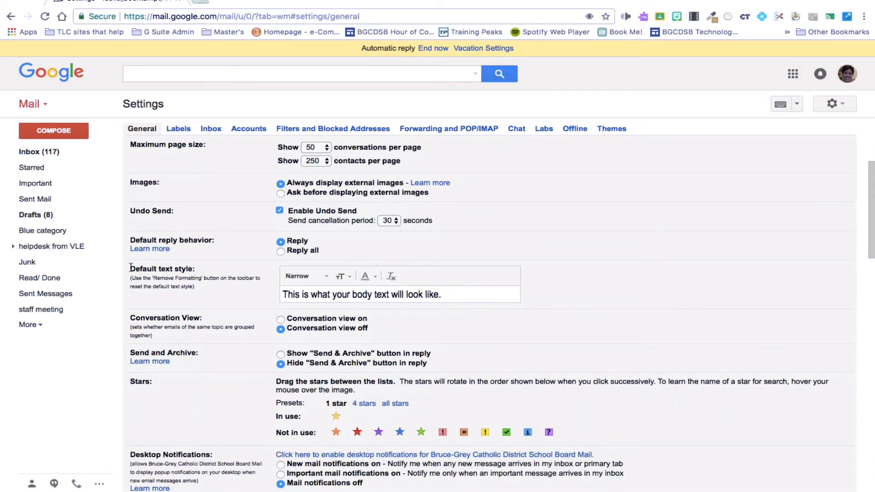
{"action": "left_click_drag", "start_coordinate": [130, 268], "coordinate": [198, 273]}
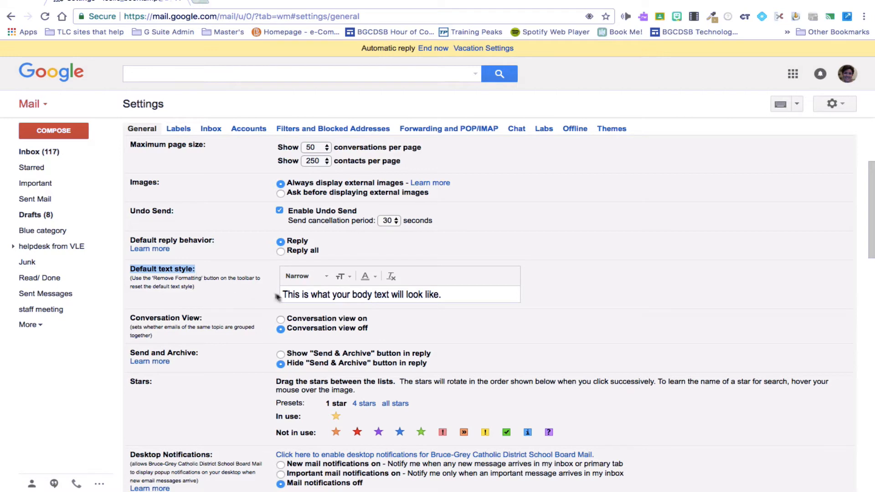
{"action": "left_click", "coordinate": [320, 277]}
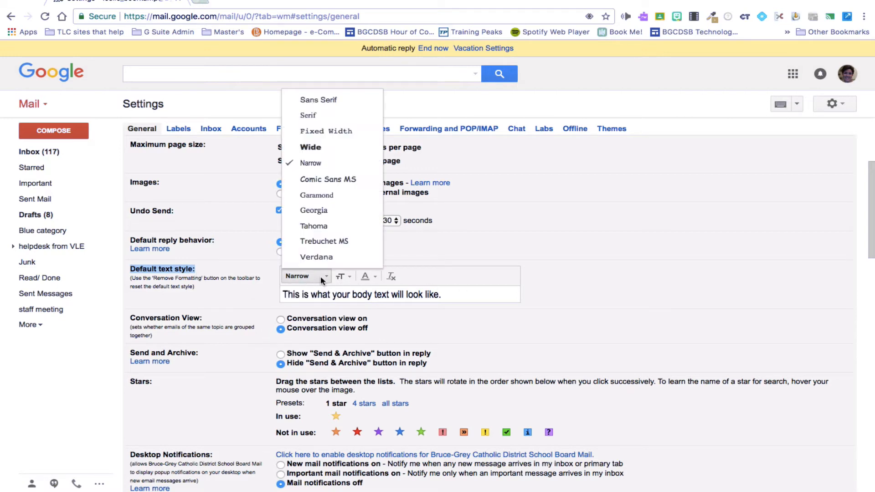
{"action": "left_click", "coordinate": [348, 275]}
{"action": "left_click", "coordinate": [367, 277]}
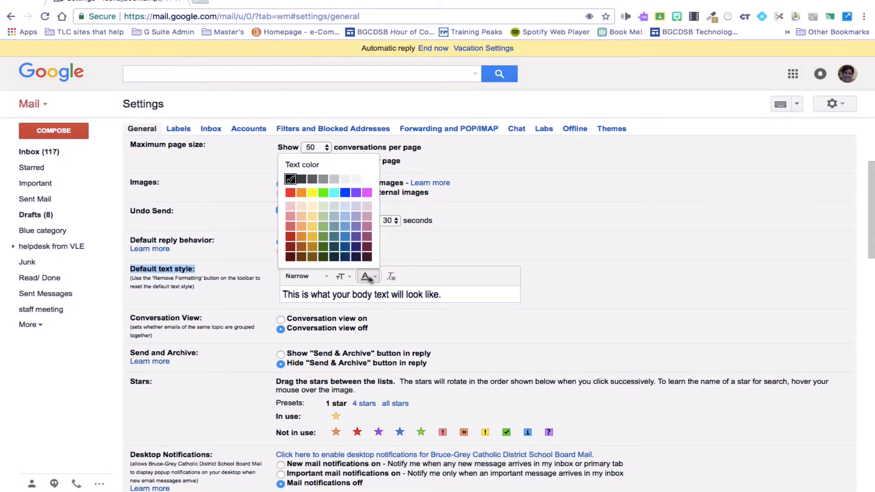
{"action": "left_click", "coordinate": [461, 293]}
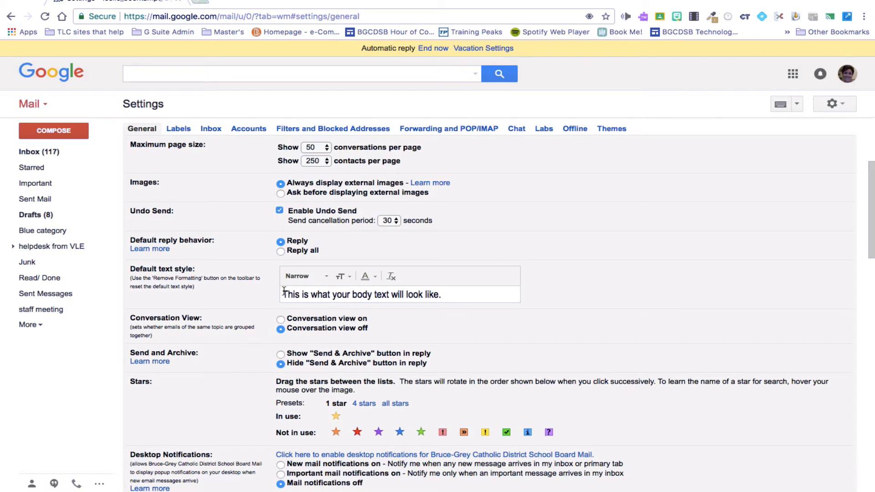
{"action": "left_click_drag", "start_coordinate": [282, 295], "coordinate": [450, 302]}
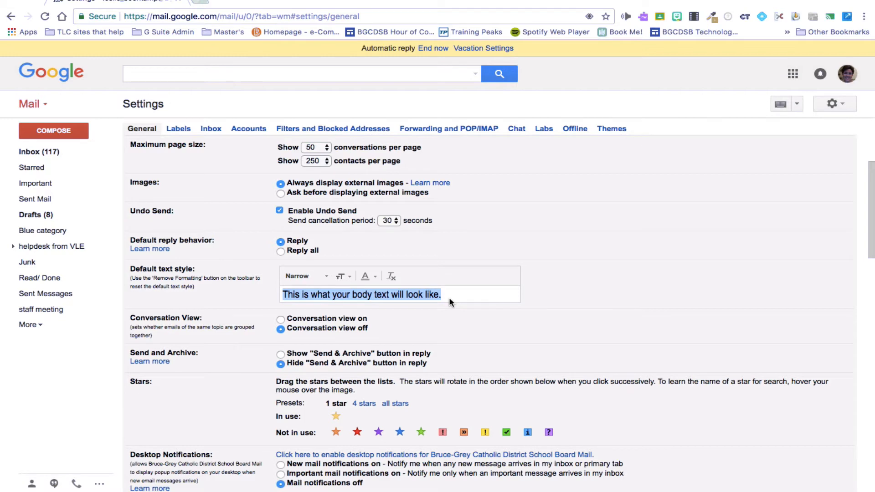
{"action": "scroll", "coordinate": [450, 299], "scroll_direction": "down", "scroll_amount": 3}
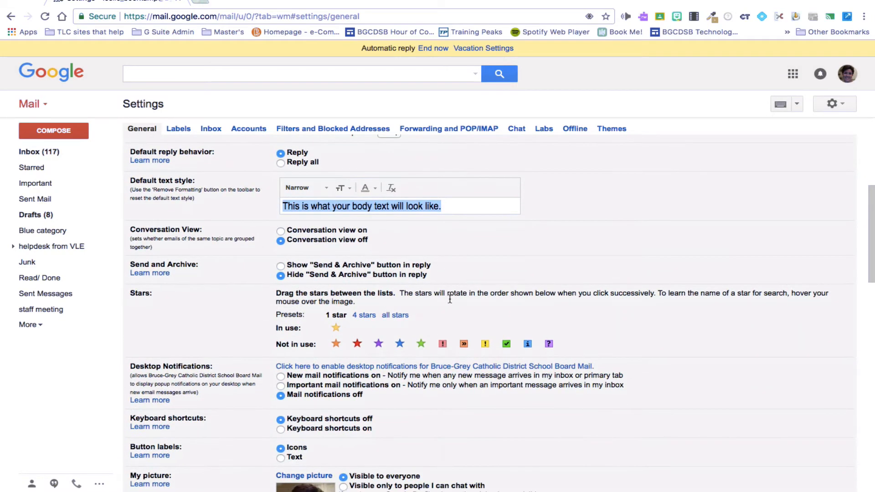
{"action": "scroll", "coordinate": [450, 298], "scroll_direction": "down", "scroll_amount": 1}
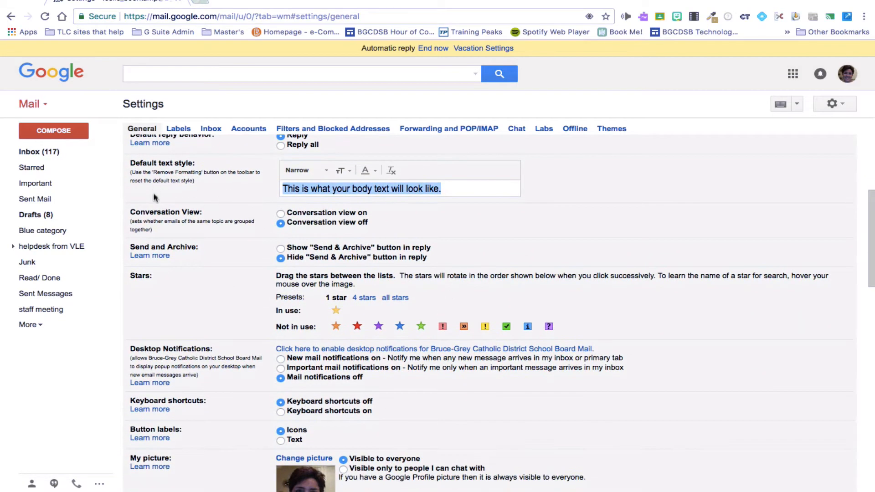
Clear the sample text highlight, point out the Conversation View options, and scroll toward Signature
{"action": "left_click", "coordinate": [250, 225]}
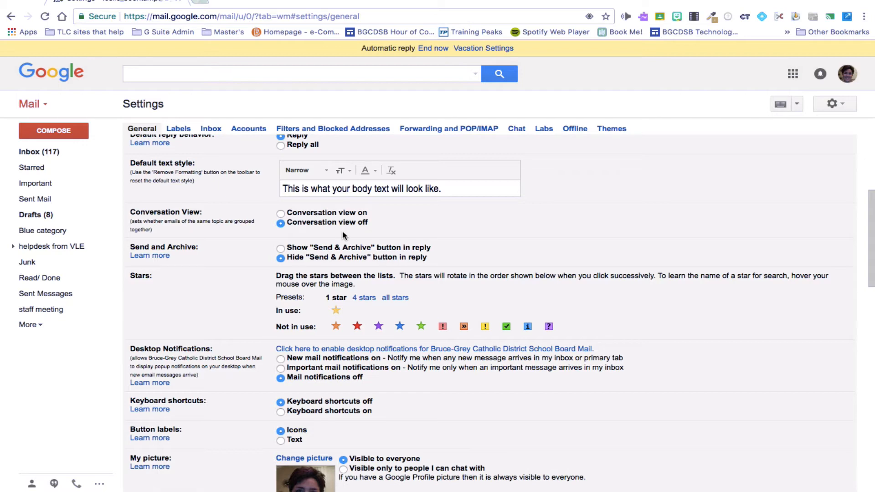
{"action": "scroll", "coordinate": [343, 235], "scroll_direction": "down", "scroll_amount": 3}
{"action": "scroll", "coordinate": [343, 236], "scroll_direction": "up", "scroll_amount": 2}
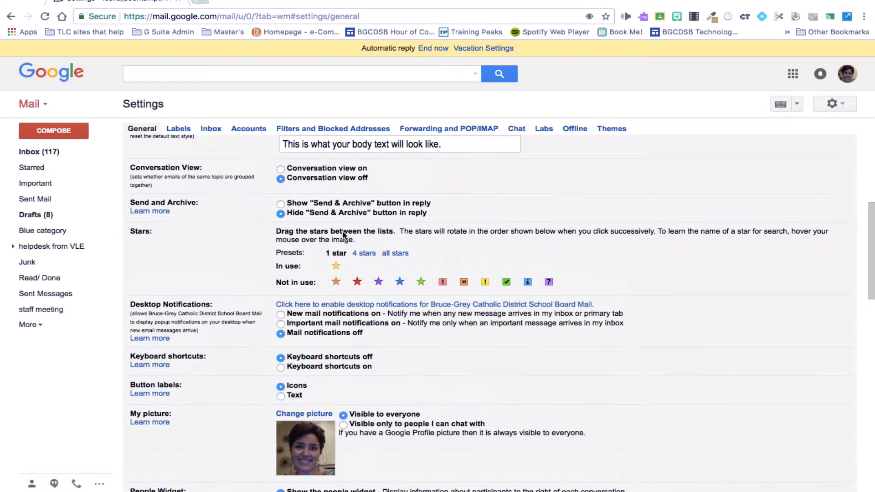
{"action": "left_click_drag", "start_coordinate": [370, 182], "coordinate": [127, 168]}
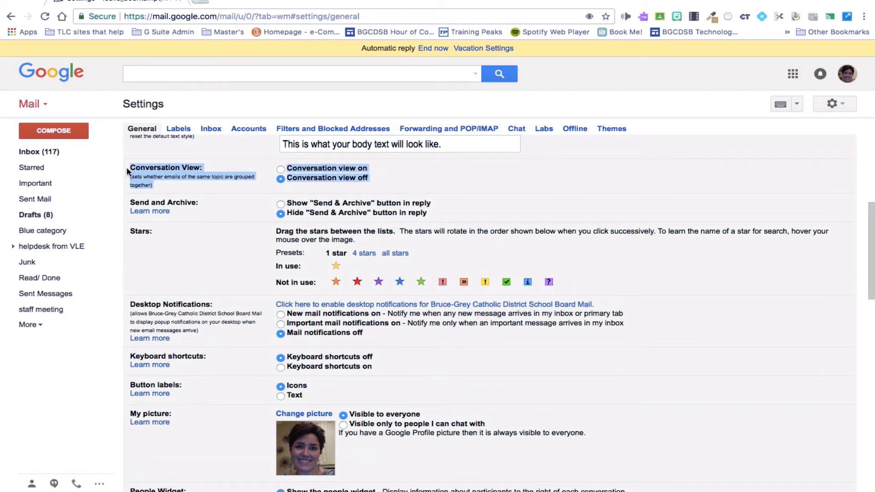
{"action": "scroll", "coordinate": [179, 249], "scroll_direction": "down", "scroll_amount": 5}
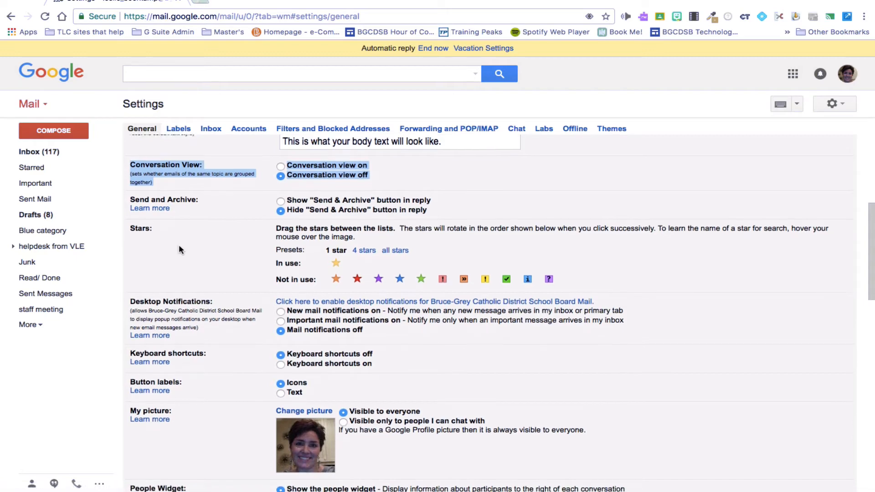
{"action": "scroll", "coordinate": [179, 246], "scroll_direction": "down", "scroll_amount": 3}
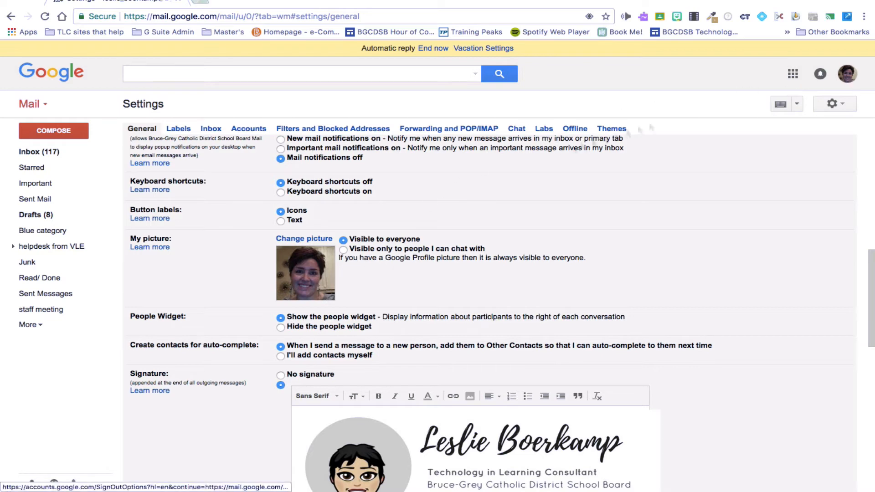
Scroll down to the Signature section and highlight its heading
{"action": "scroll", "coordinate": [331, 284], "scroll_direction": "down", "scroll_amount": 1}
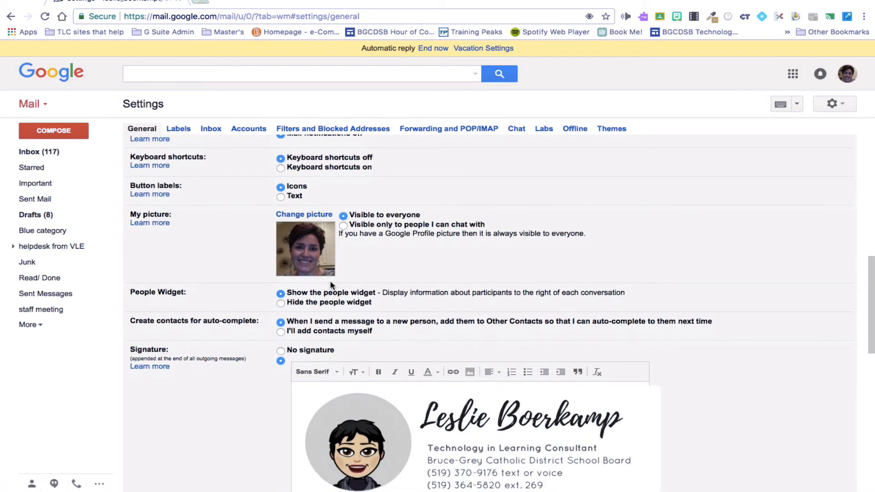
{"action": "scroll", "coordinate": [330, 282], "scroll_direction": "down", "scroll_amount": 5}
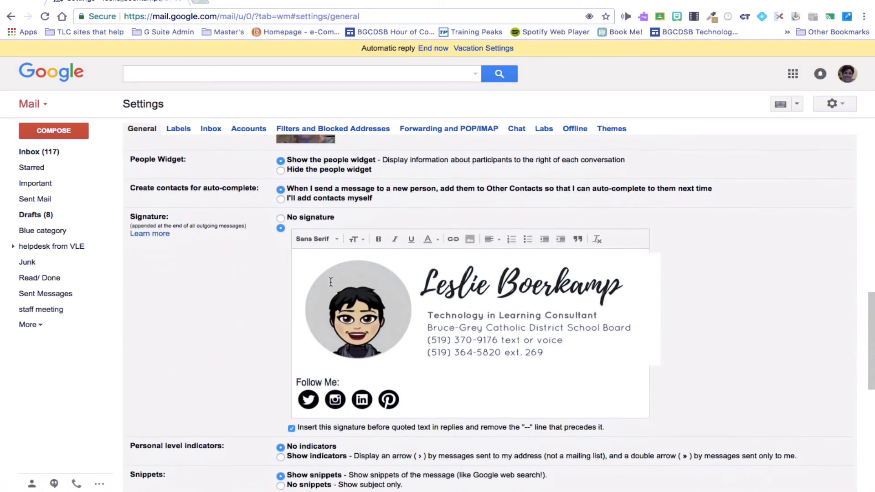
{"action": "scroll", "coordinate": [331, 282], "scroll_direction": "down", "scroll_amount": 1}
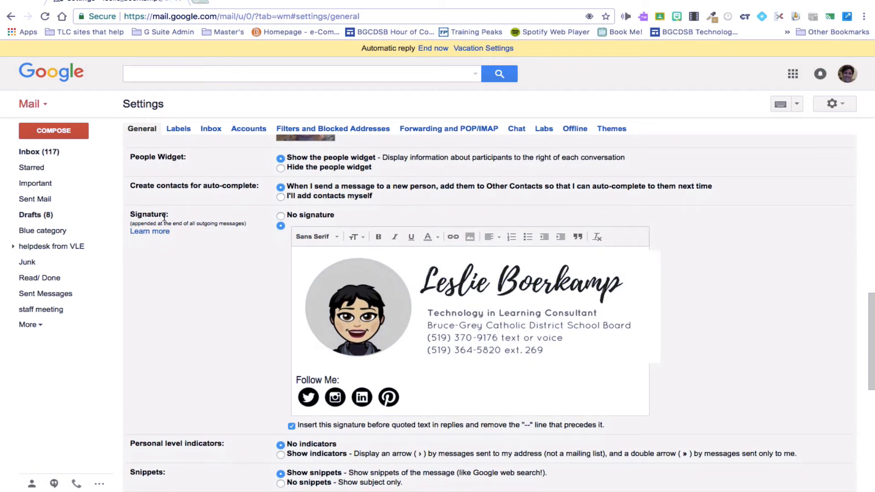
{"action": "left_click_drag", "start_coordinate": [171, 217], "coordinate": [129, 215]}
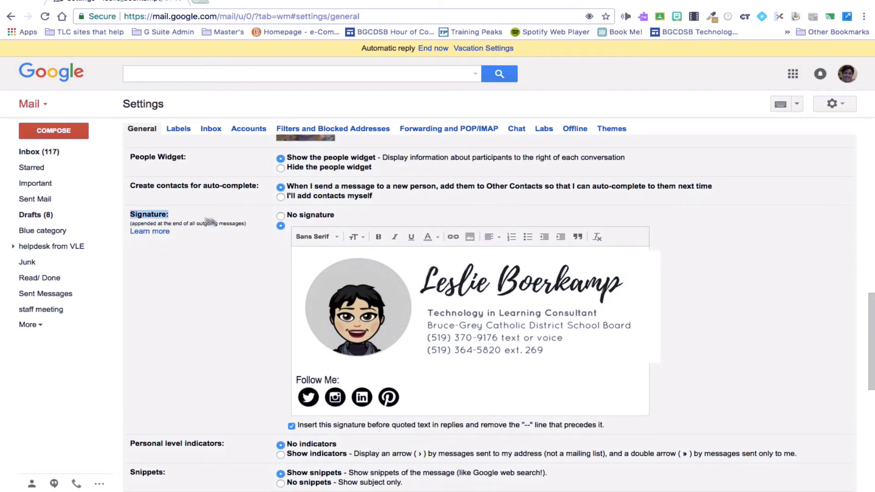
Toggle the signature to No signature, then back to the custom image signature
{"action": "left_click", "coordinate": [294, 218]}
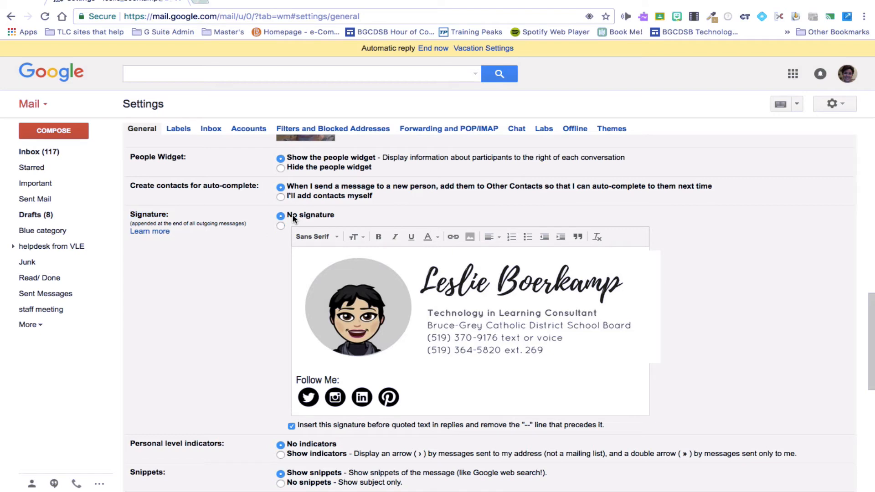
{"action": "left_click", "coordinate": [281, 227]}
{"action": "scroll", "coordinate": [439, 376], "scroll_direction": "down", "scroll_amount": 1}
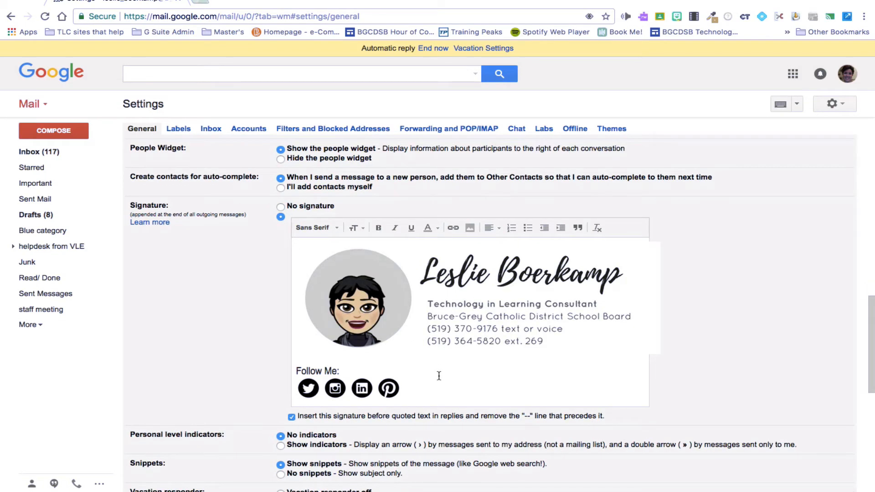
{"action": "scroll", "coordinate": [438, 376], "scroll_direction": "up", "scroll_amount": 1}
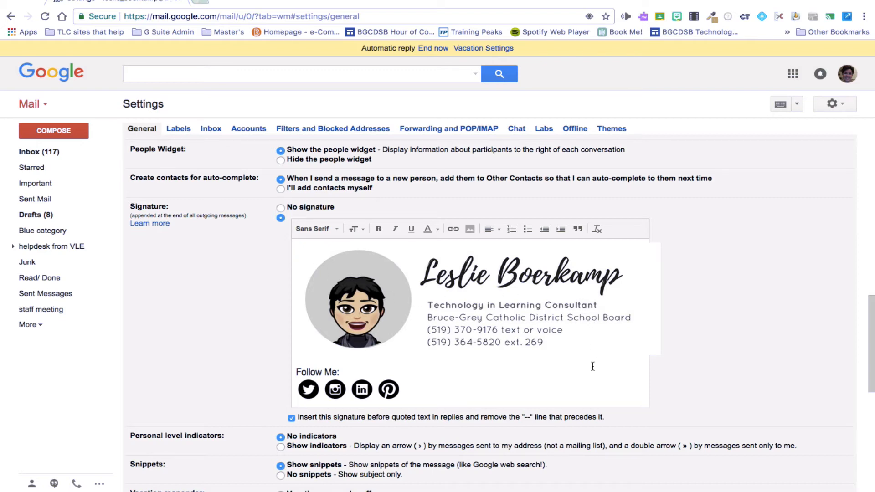
{"action": "left_click", "coordinate": [299, 248]}
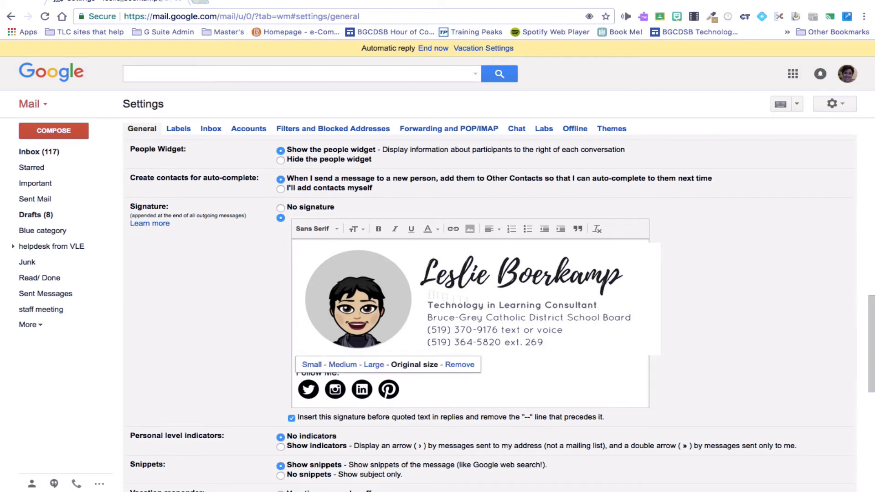
{"action": "left_click", "coordinate": [498, 371]}
{"action": "left_click", "coordinate": [426, 393]}
{"action": "key", "text": "Return"}
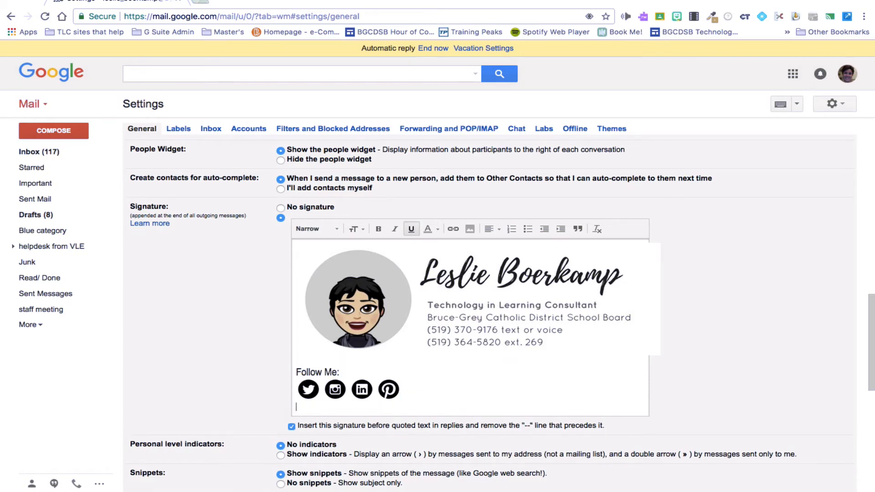
{"action": "key", "text": "Return"}
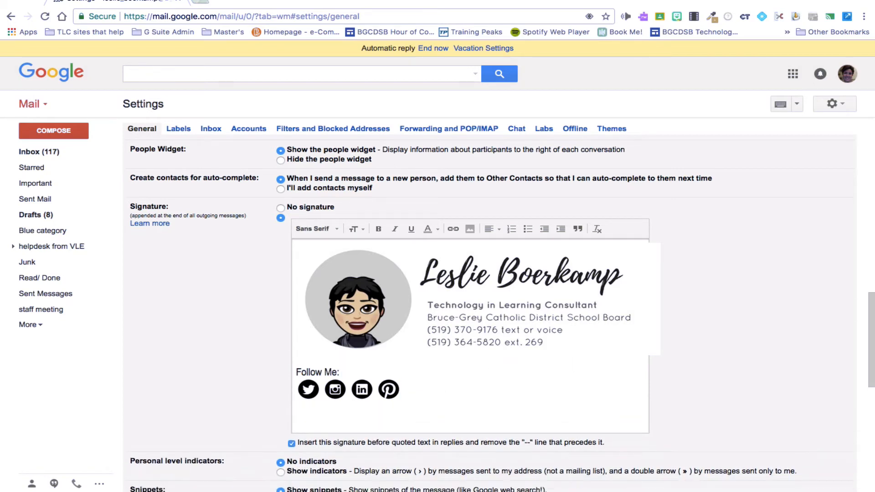
{"action": "type", "text": "Leslie Boerkamp"}
{"action": "key", "text": "Return"}
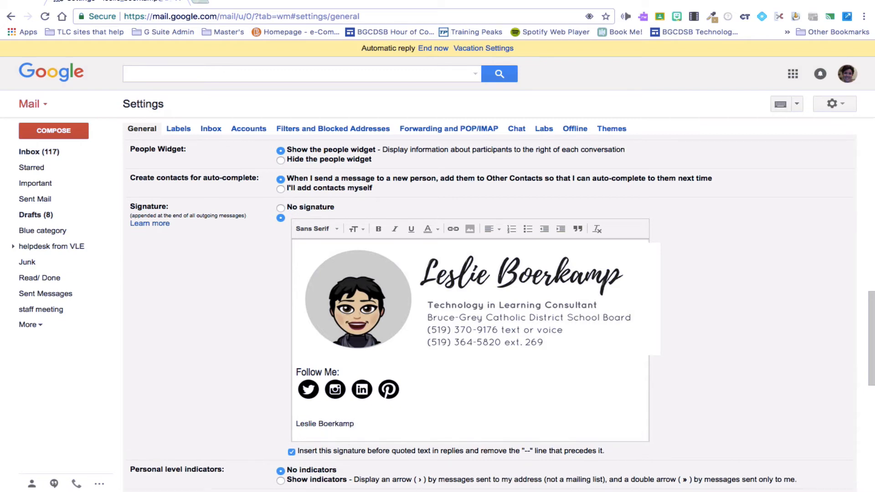
{"action": "type", "text": "Technology in Learning Consultant"}
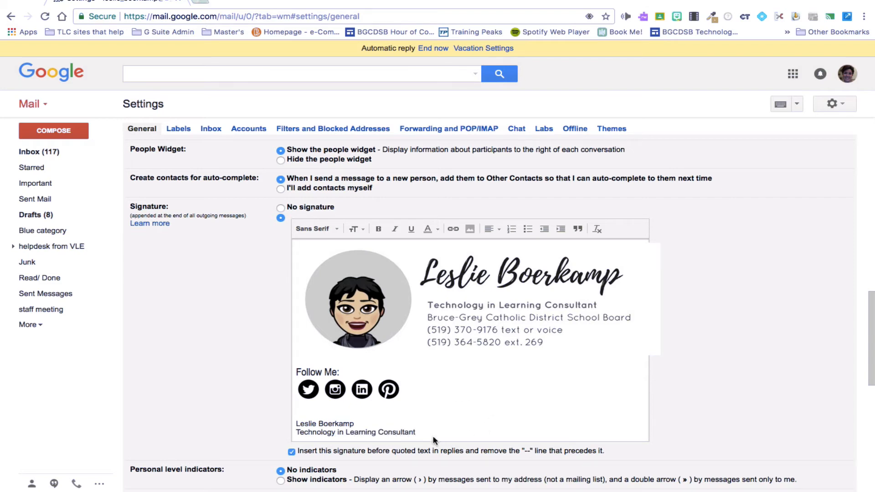
{"action": "left_click_drag", "start_coordinate": [423, 433], "coordinate": [296, 433]}
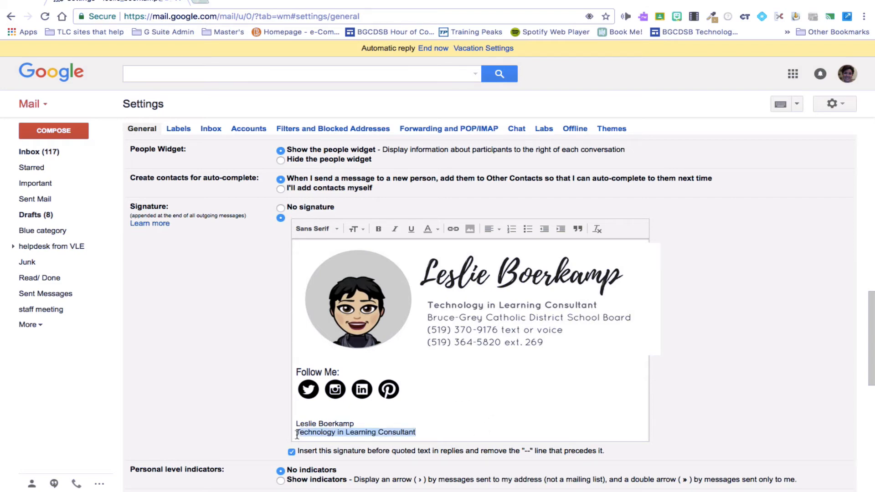
{"action": "left_click", "coordinate": [335, 229]}
{"action": "left_click", "coordinate": [334, 194]}
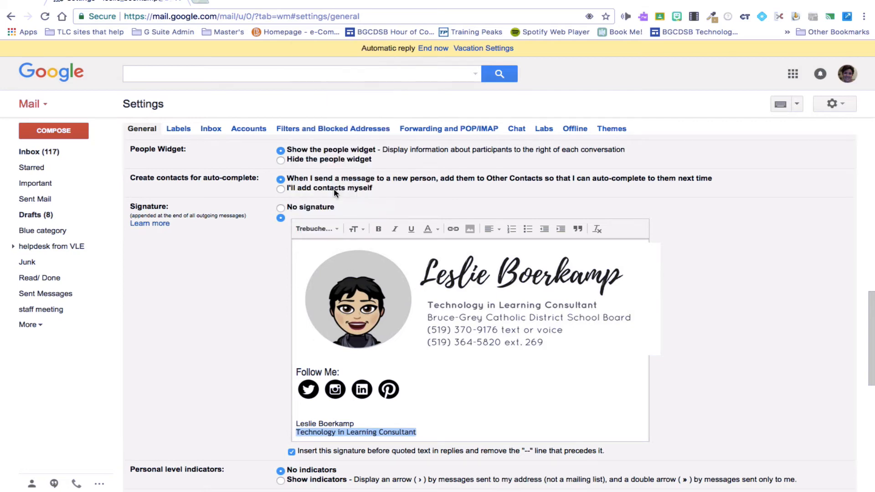
{"action": "left_click", "coordinate": [355, 229]}
{"action": "left_click", "coordinate": [382, 214]}
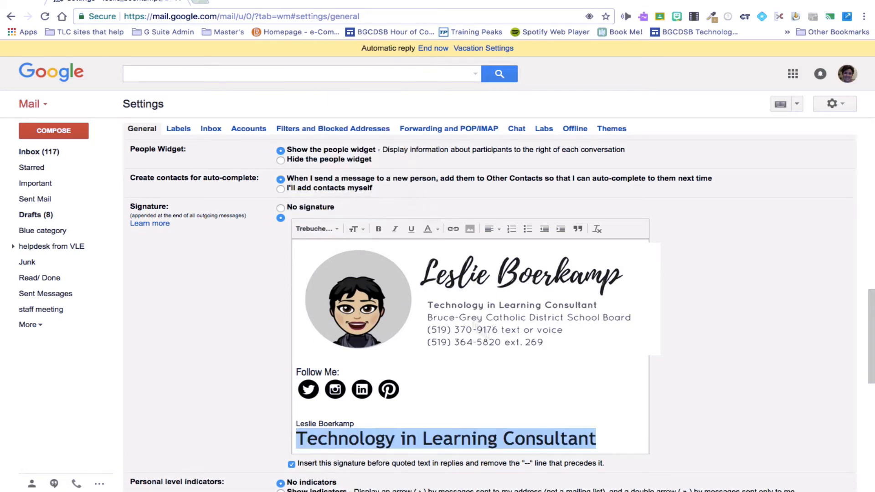
{"action": "left_click", "coordinate": [608, 435]}
{"action": "left_click_drag", "start_coordinate": [609, 436], "coordinate": [299, 411]}
{"action": "key", "text": "BackSpace"}
{"action": "key", "text": "BackSpace"}
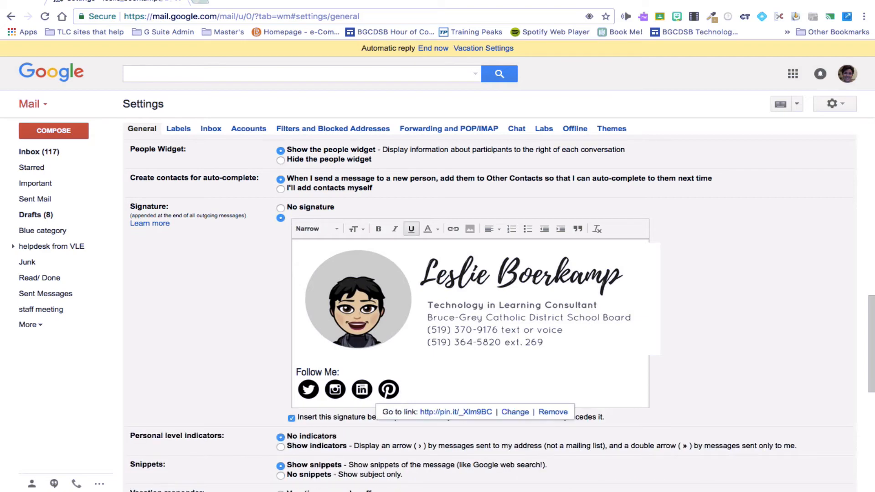
{"action": "left_click", "coordinate": [700, 382]}
{"action": "scroll", "coordinate": [700, 382], "scroll_direction": "down", "scroll_amount": 2}
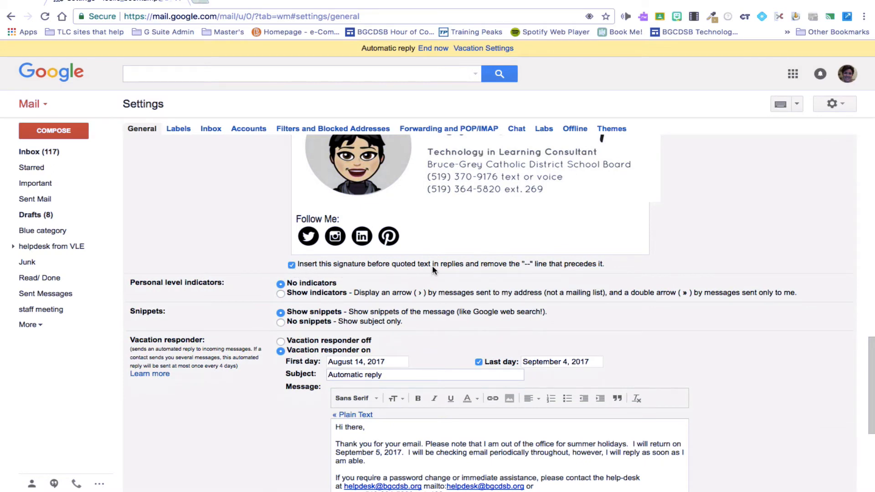
Uncheck 'Insert this signature before quoted text in replies' and scroll down to Vacation responder
{"action": "left_click", "coordinate": [570, 266]}
{"action": "scroll", "coordinate": [570, 269], "scroll_direction": "down", "scroll_amount": 1}
{"action": "scroll", "coordinate": [569, 269], "scroll_direction": "down", "scroll_amount": 1}
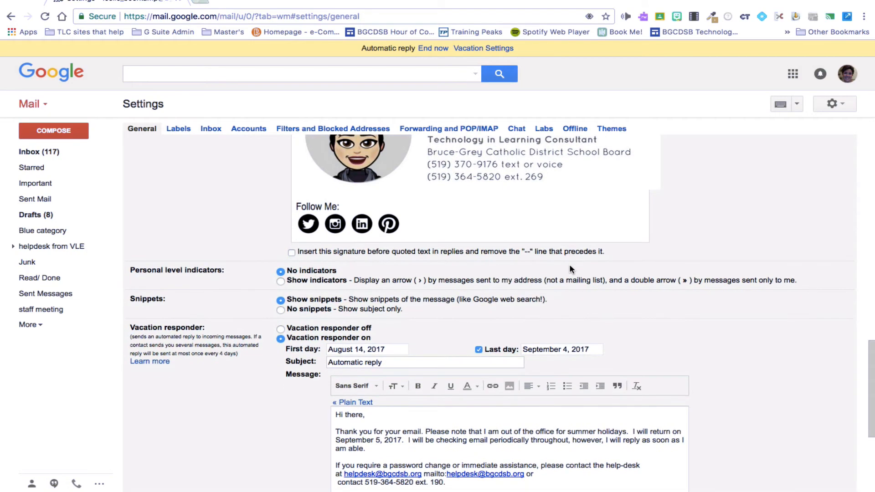
{"action": "scroll", "coordinate": [569, 268], "scroll_direction": "down", "scroll_amount": 4}
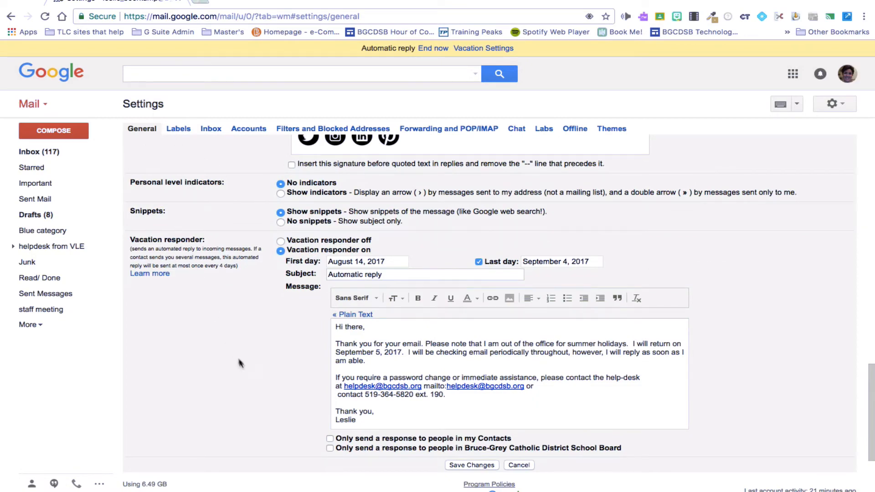
{"action": "scroll", "coordinate": [240, 364], "scroll_direction": "down", "scroll_amount": 1}
{"action": "scroll", "coordinate": [240, 367], "scroll_direction": "down", "scroll_amount": 1}
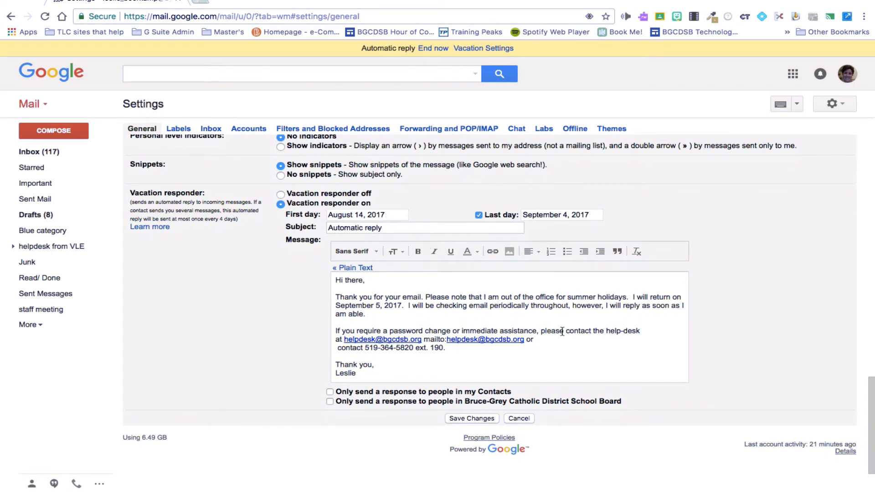
{"action": "scroll", "coordinate": [563, 315], "scroll_direction": "down", "scroll_amount": 1}
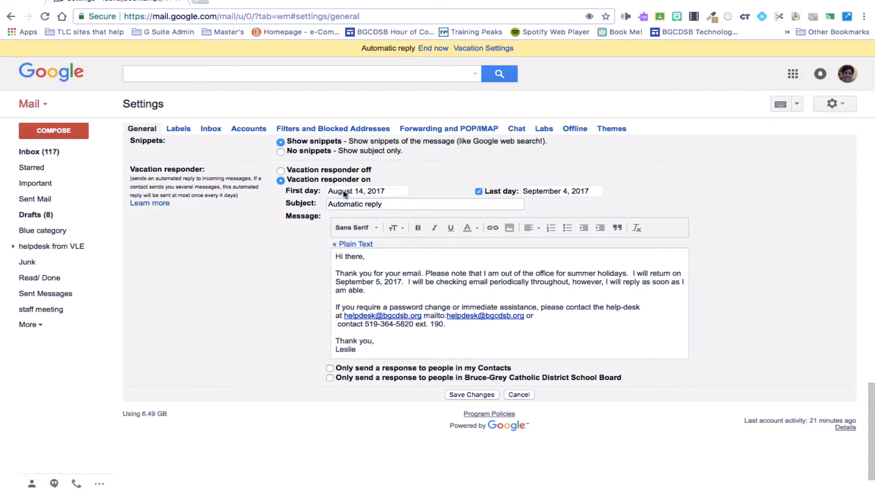
{"action": "left_click", "coordinate": [376, 192]}
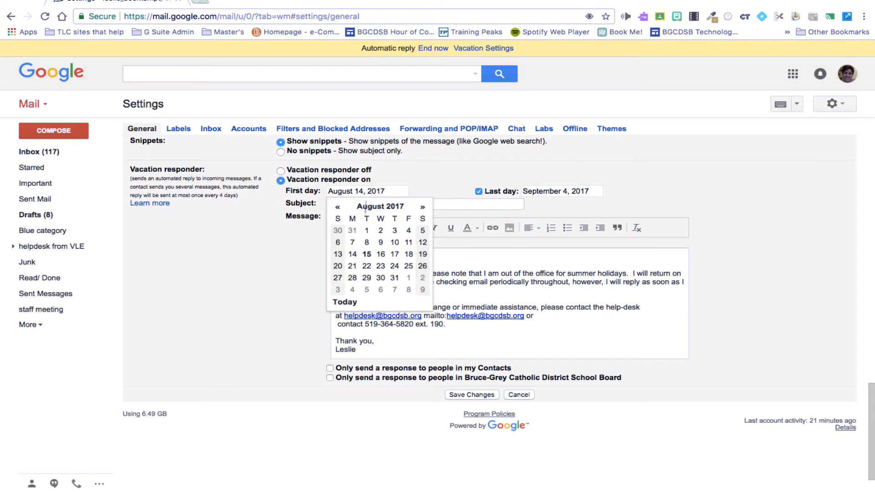
{"action": "left_click", "coordinate": [397, 175]}
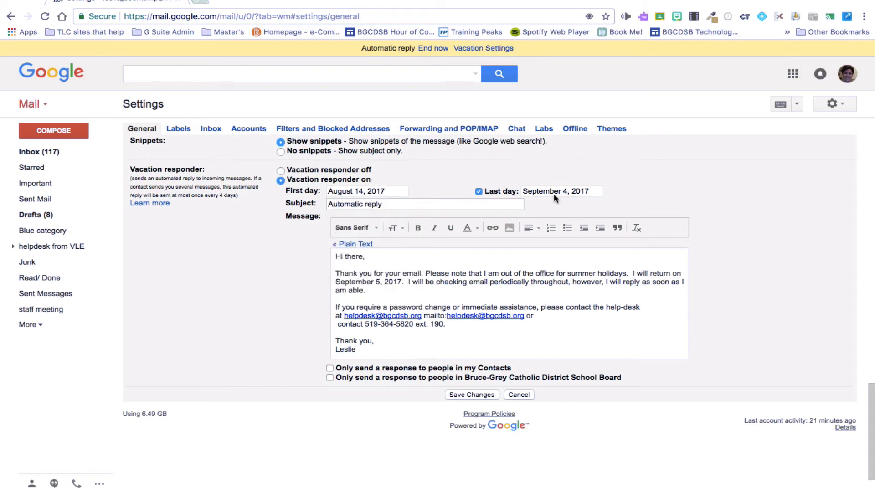
{"action": "left_click", "coordinate": [406, 284]}
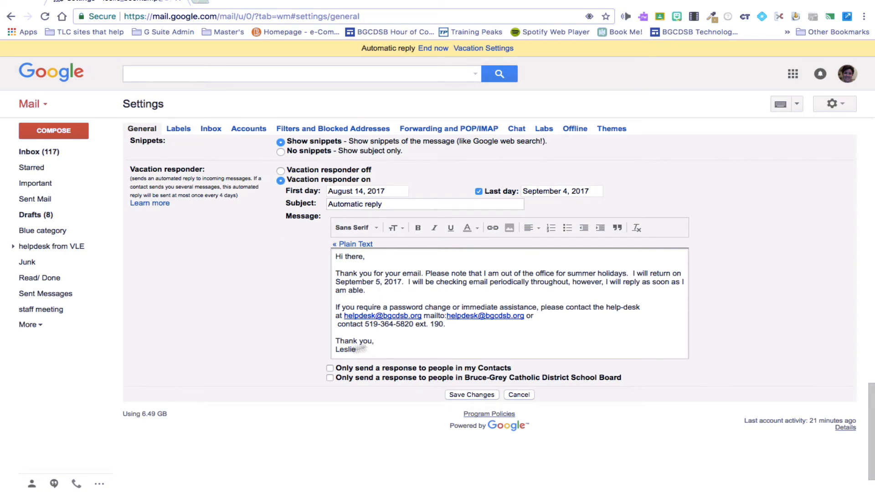
{"action": "scroll", "coordinate": [408, 328], "scroll_direction": "down", "scroll_amount": 2}
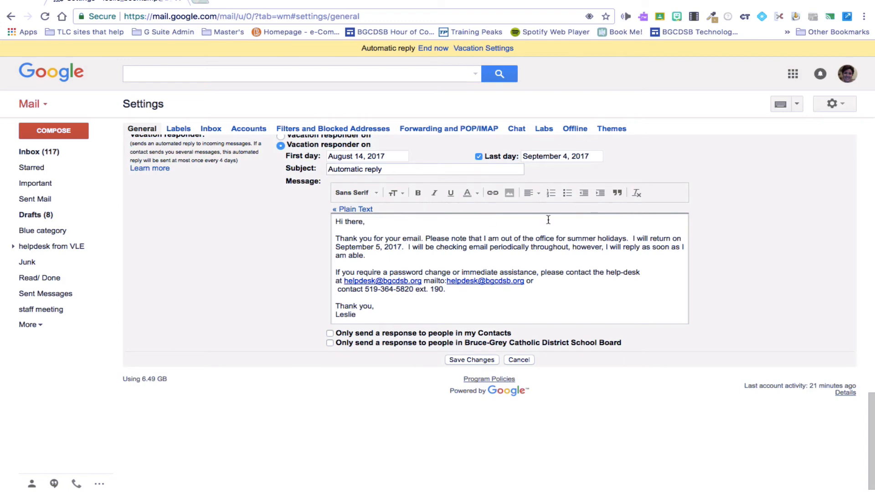
Save the settings changes and start a new message addressed to a suggested recipient
{"action": "left_click", "coordinate": [476, 360]}
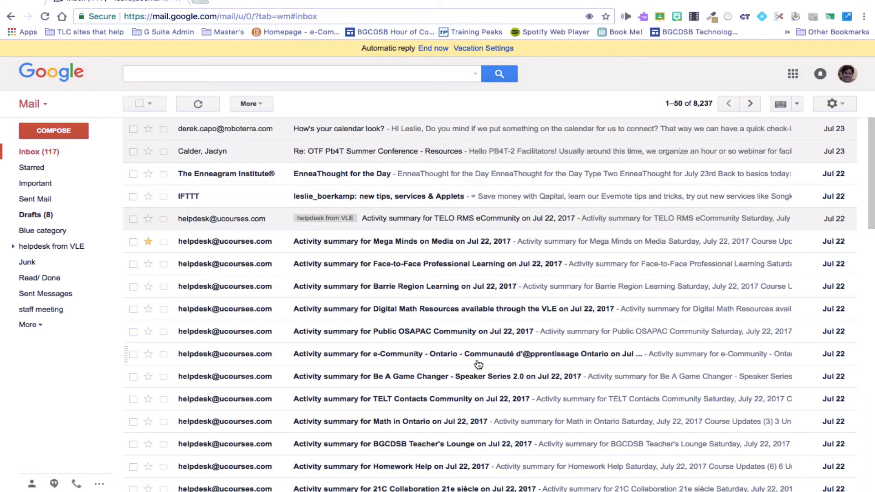
{"action": "left_click", "coordinate": [72, 131]}
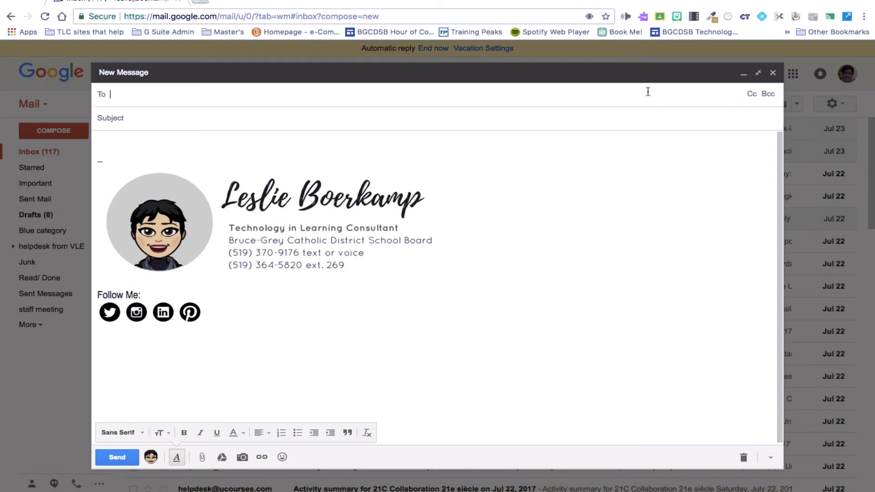
{"action": "type", "text": "ma"}
{"action": "key", "text": "Return"}
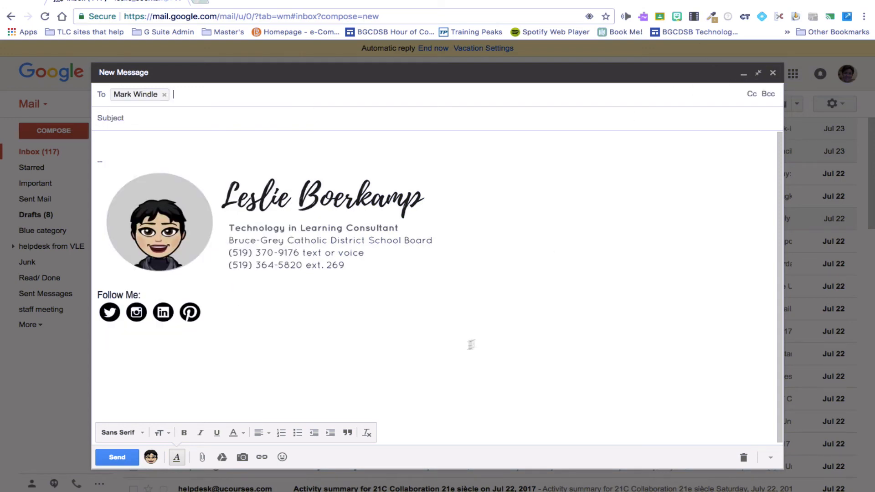
Send the test message, undo the send, and save it as a draft
{"action": "left_click", "coordinate": [129, 460]}
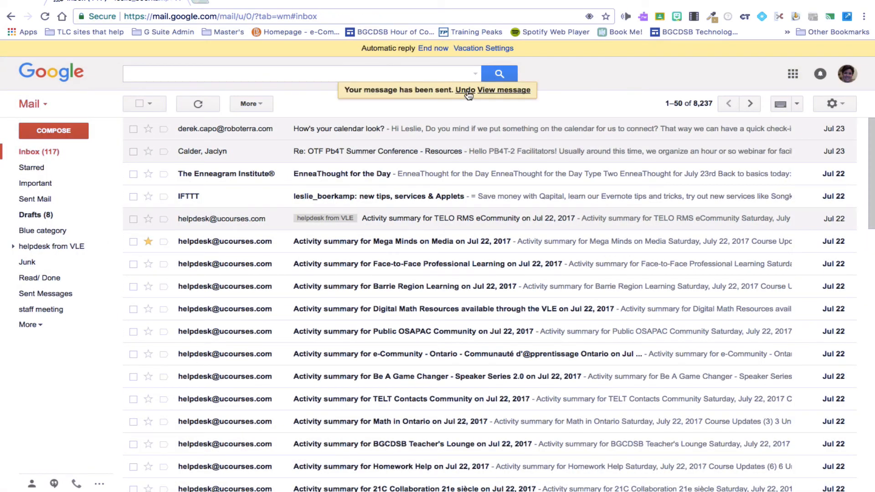
{"action": "left_click", "coordinate": [464, 92]}
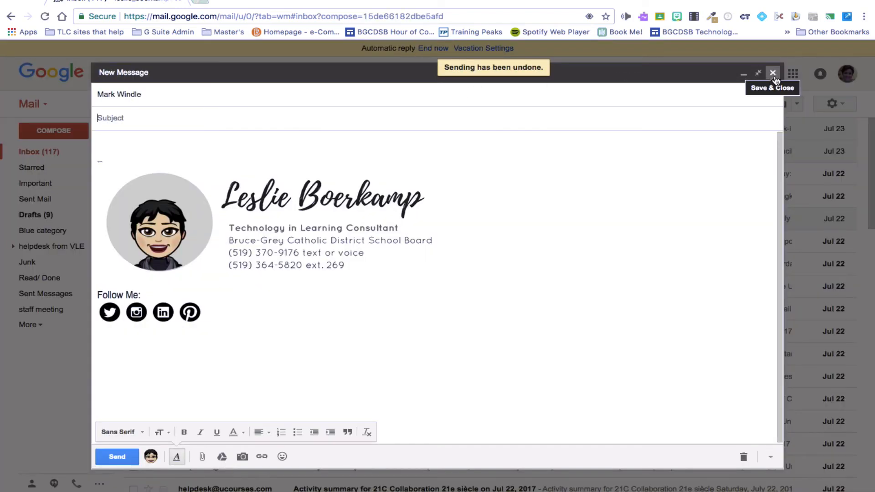
{"action": "left_click", "coordinate": [773, 74]}
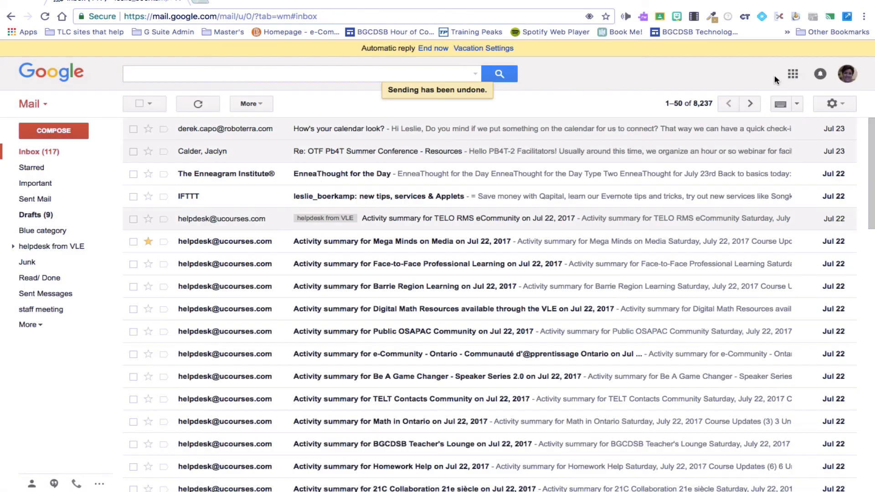
{"action": "left_click", "coordinate": [50, 216]}
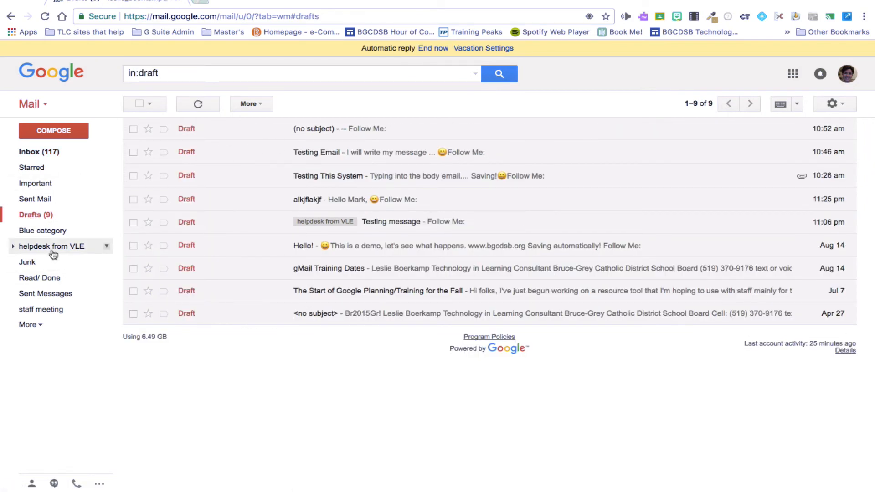
{"action": "left_click", "coordinate": [63, 154]}
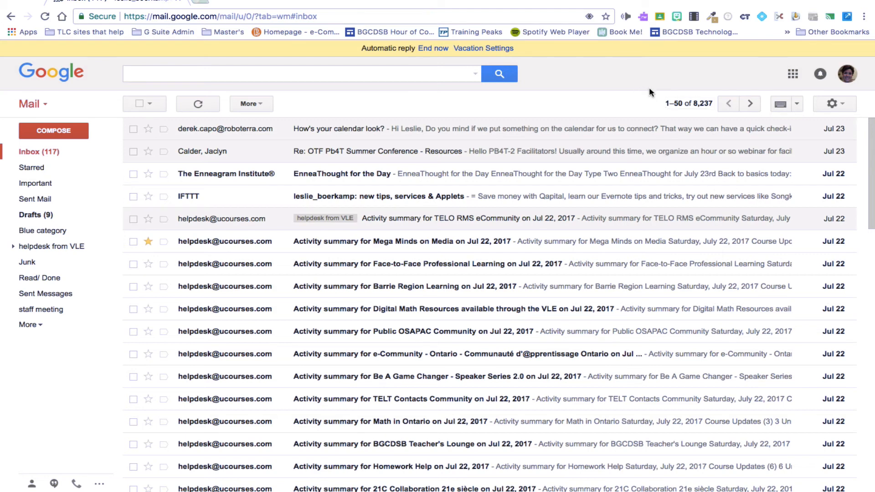
Switch the inbox display density through Cozy, Comfortable, Cozy, and finally Compact
{"action": "left_click", "coordinate": [841, 107]}
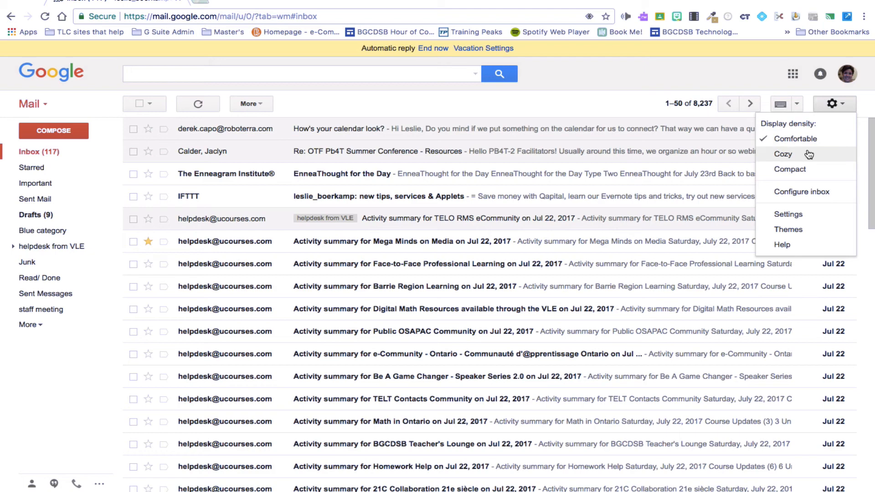
{"action": "left_click", "coordinate": [783, 154]}
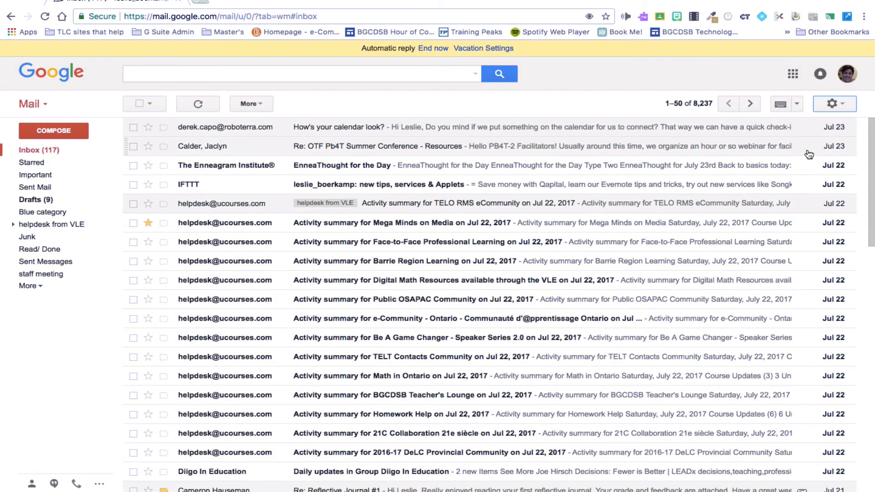
{"action": "left_click", "coordinate": [832, 105]}
{"action": "left_click", "coordinate": [829, 136]}
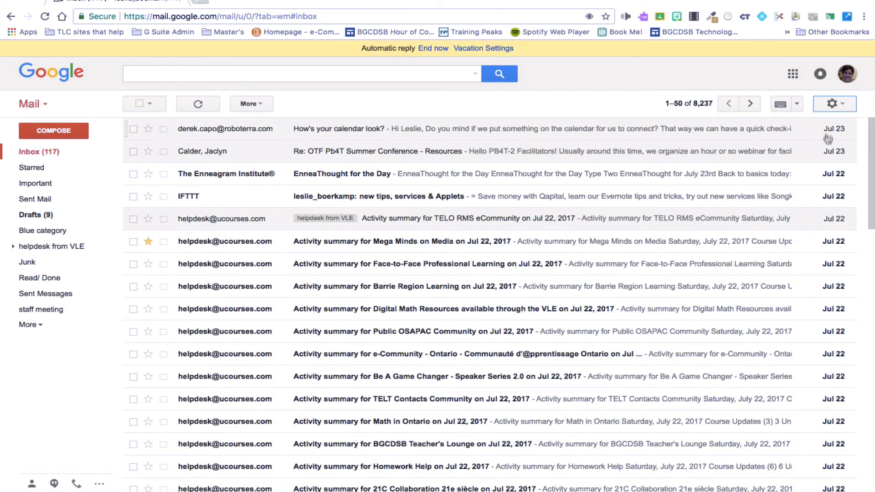
{"action": "left_click", "coordinate": [837, 107]}
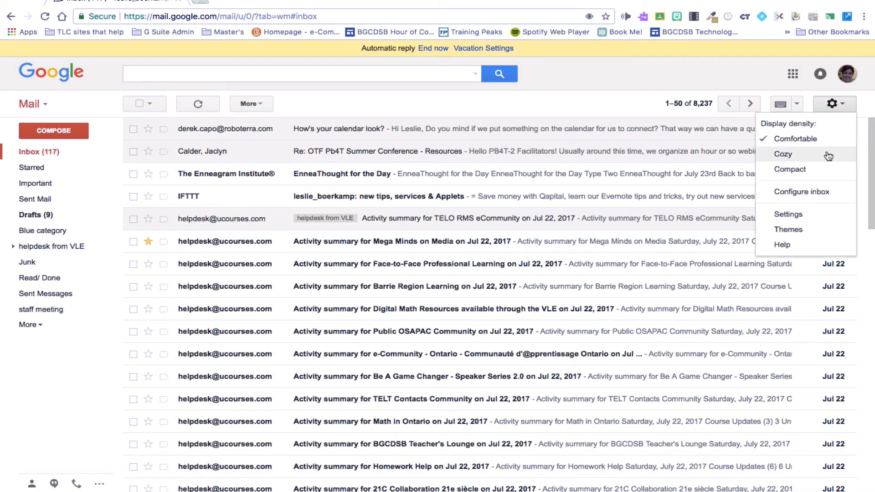
{"action": "left_click", "coordinate": [829, 157]}
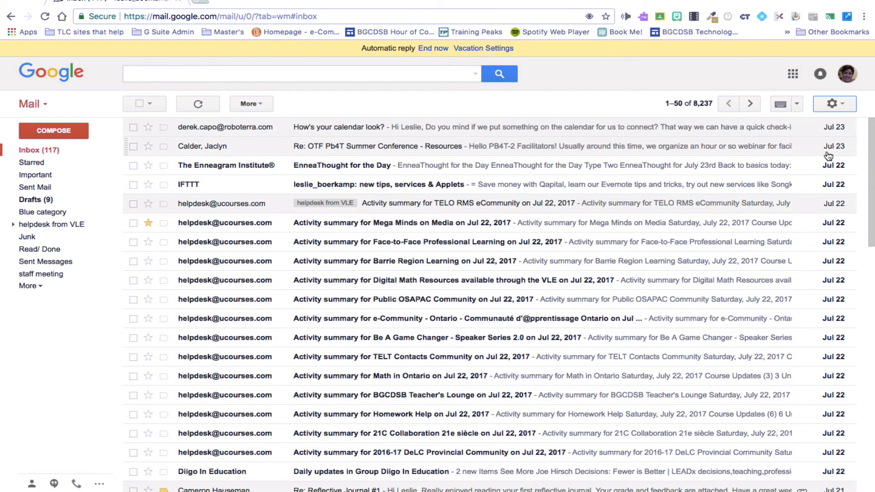
{"action": "left_click", "coordinate": [846, 103]}
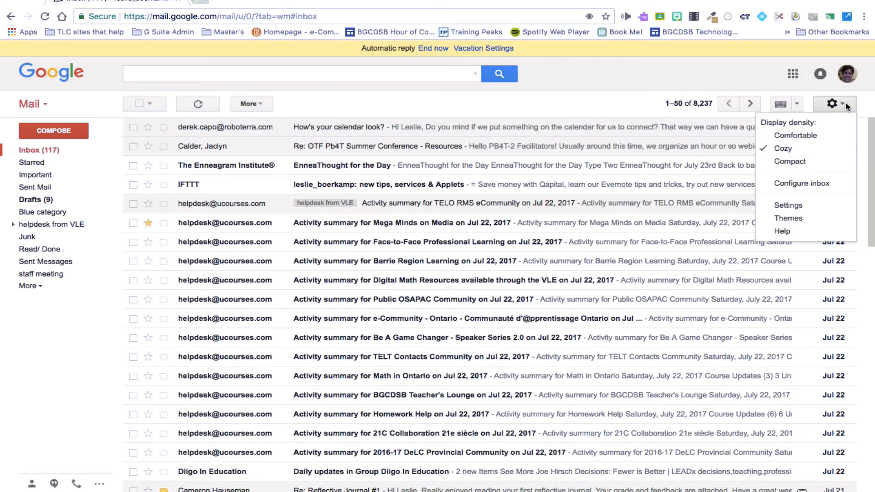
{"action": "left_click", "coordinate": [818, 164]}
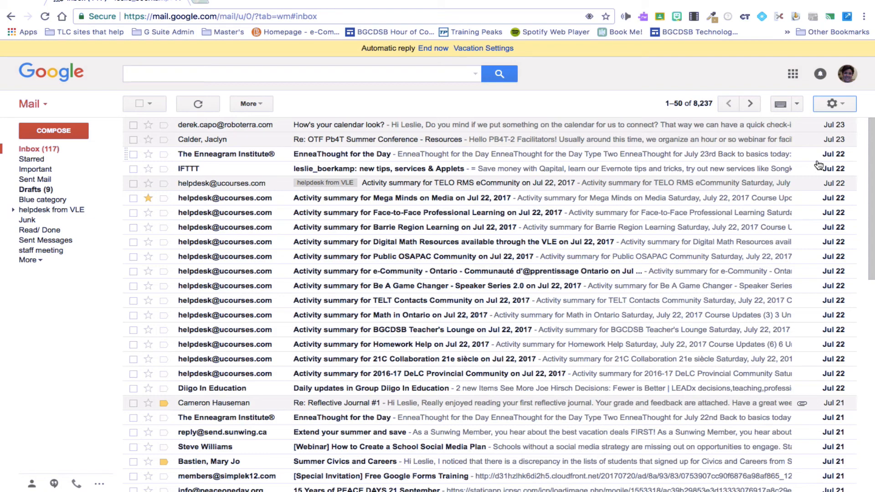
Return the inbox display density to Comfortable
{"action": "left_click", "coordinate": [832, 105]}
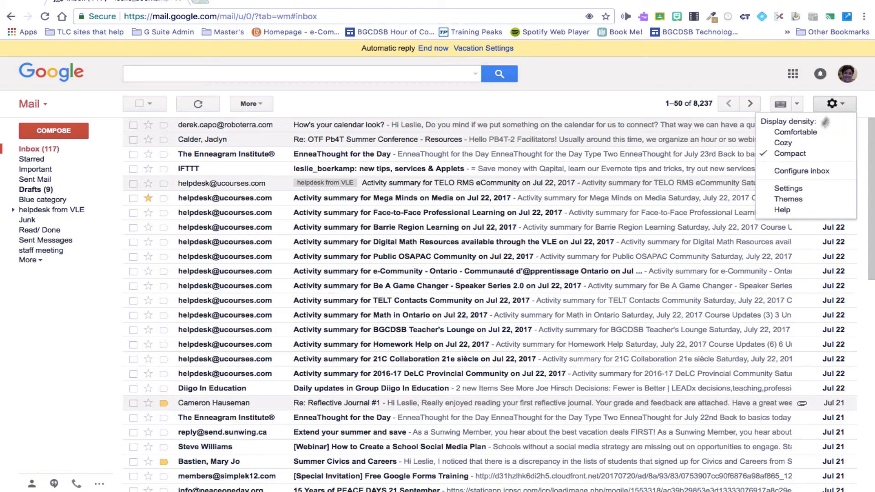
{"action": "left_click", "coordinate": [800, 136]}
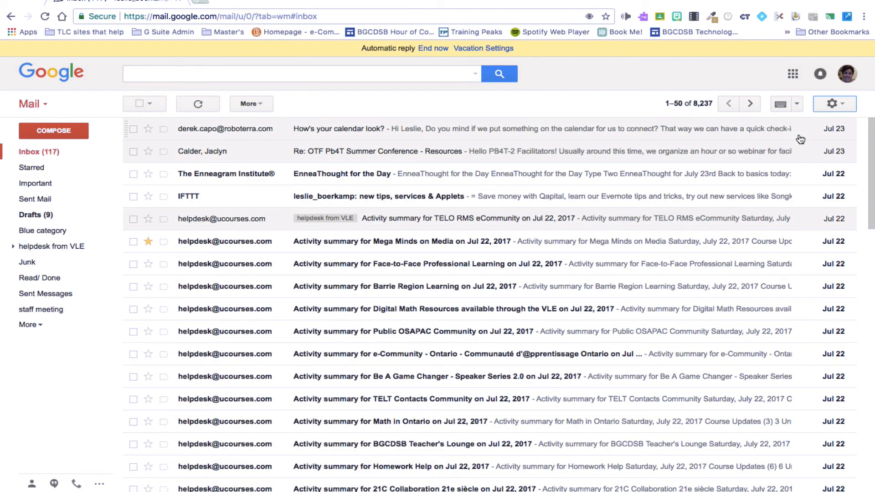
{"action": "scroll", "coordinate": [725, 299], "scroll_direction": "down", "scroll_amount": 3}
{"action": "scroll", "coordinate": [725, 298], "scroll_direction": "up", "scroll_amount": 3}
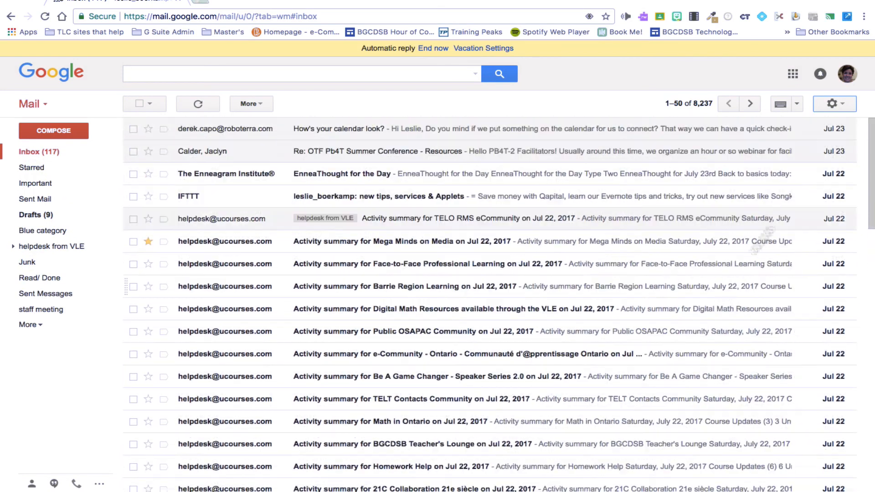
{"action": "left_click", "coordinate": [845, 105]}
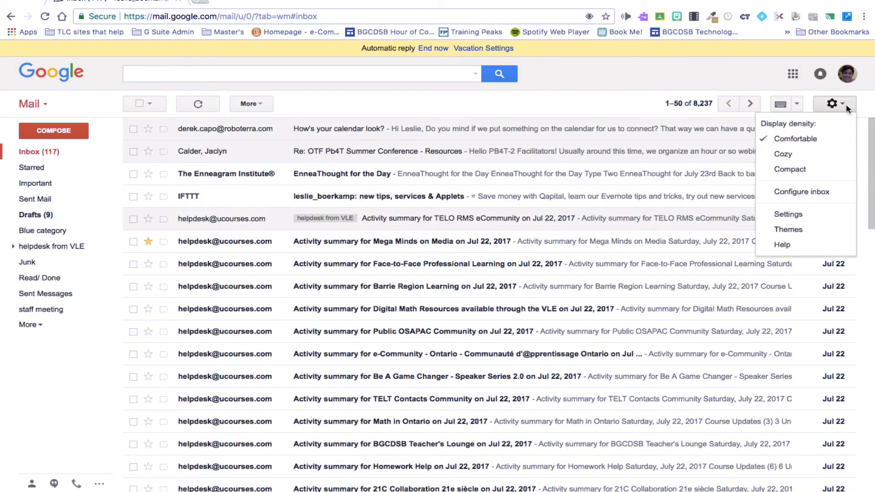
In Configure inbox, tick the Social and Promotions tabs and save
{"action": "left_click", "coordinate": [815, 195]}
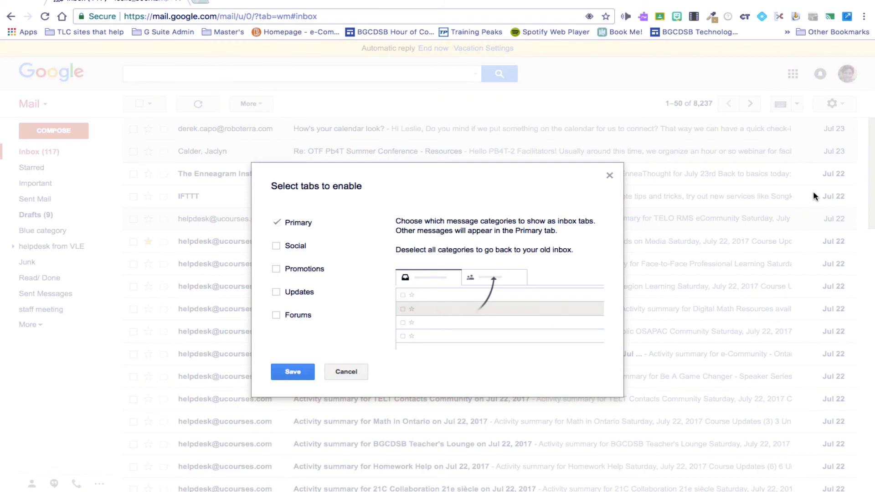
{"action": "mouse_move", "coordinate": [294, 233]}
{"action": "left_click", "coordinate": [297, 247]}
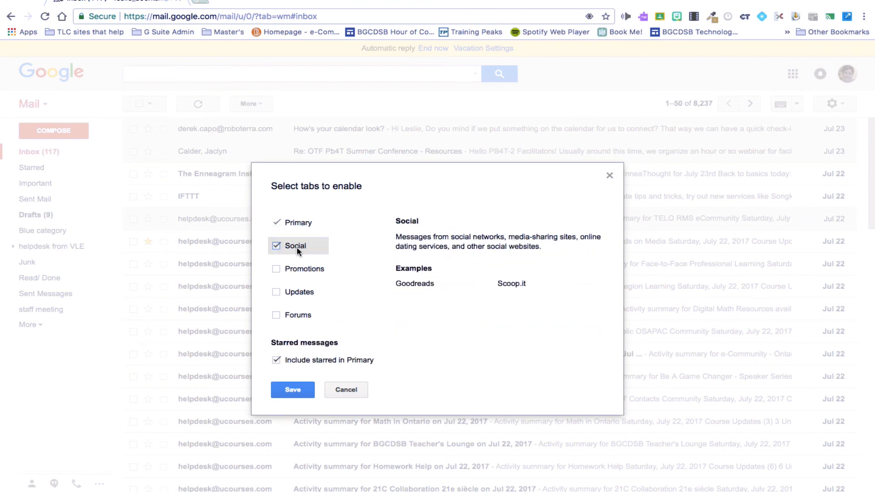
{"action": "mouse_move", "coordinate": [299, 266]}
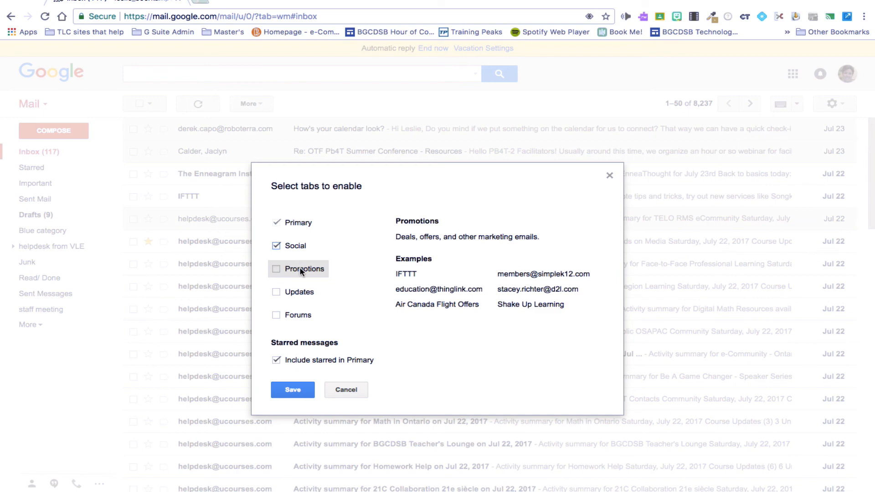
{"action": "left_click", "coordinate": [301, 272]}
{"action": "left_click", "coordinate": [292, 392]}
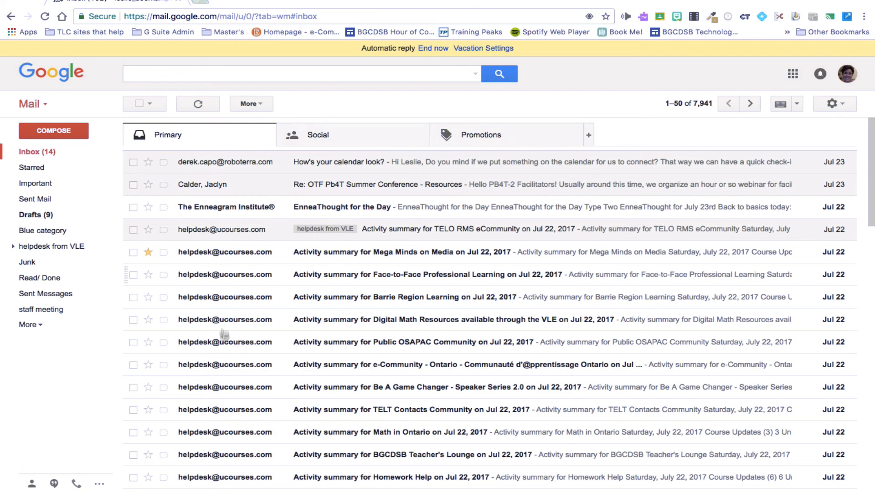
{"action": "scroll", "coordinate": [223, 340], "scroll_direction": "down", "scroll_amount": 3}
{"action": "scroll", "coordinate": [223, 340], "scroll_direction": "up", "scroll_amount": 3}
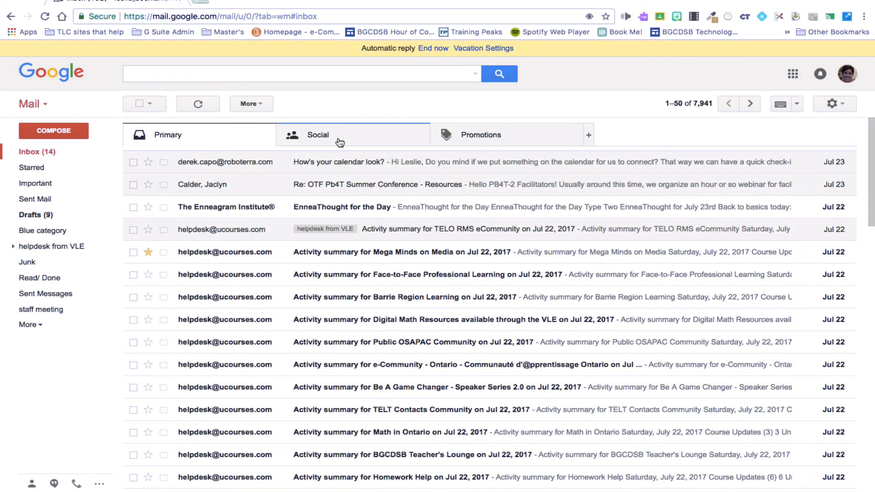
{"action": "left_click", "coordinate": [339, 142]}
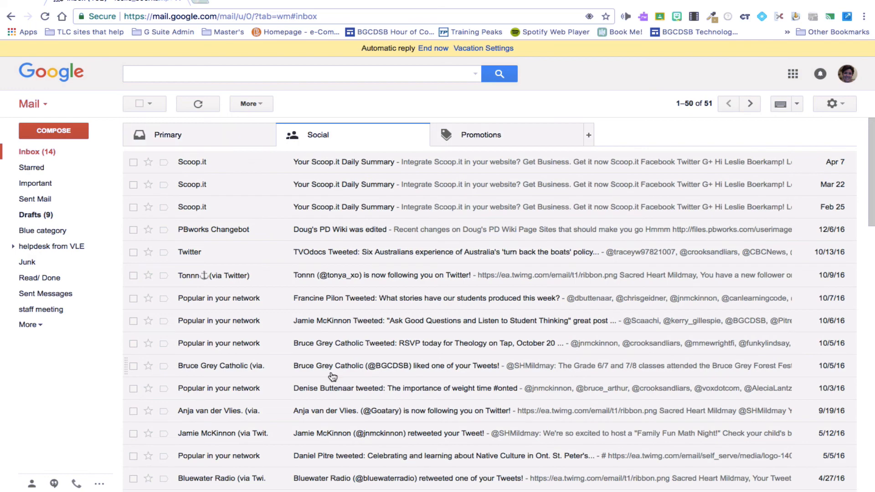
{"action": "scroll", "coordinate": [338, 367], "scroll_direction": "down", "scroll_amount": 1}
{"action": "scroll", "coordinate": [338, 365], "scroll_direction": "up", "scroll_amount": 1}
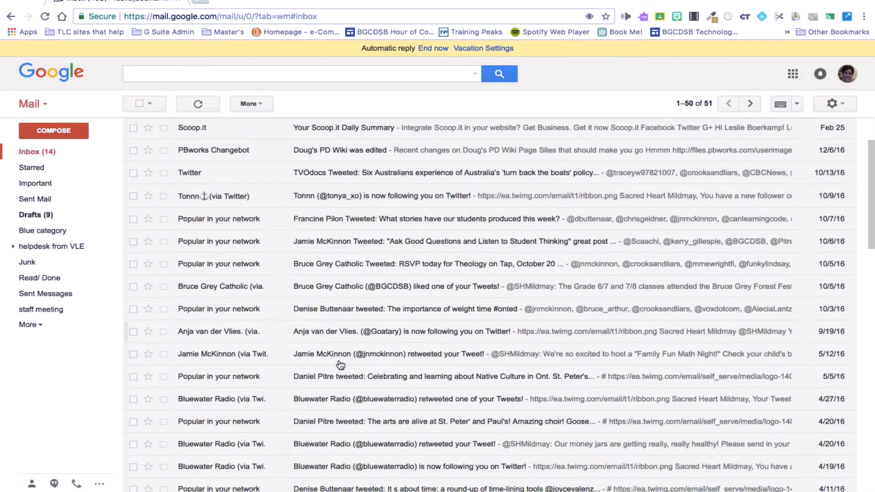
{"action": "left_click", "coordinate": [517, 143]}
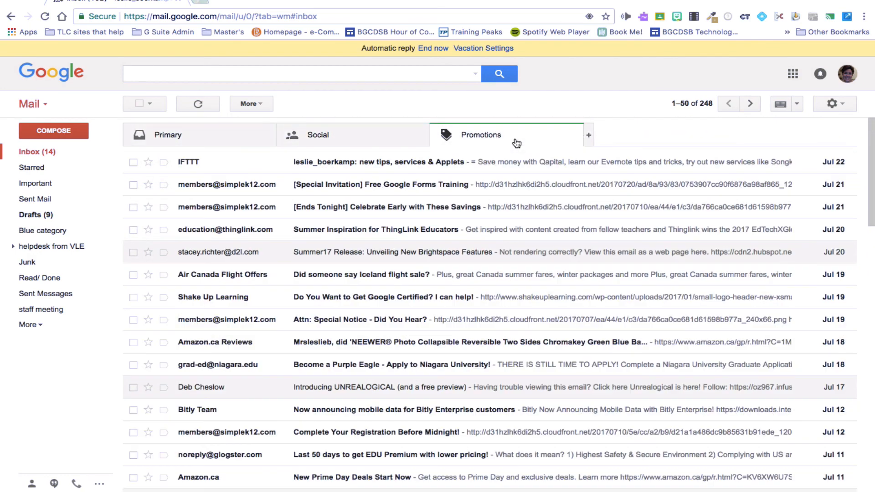
{"action": "scroll", "coordinate": [512, 254], "scroll_direction": "down", "scroll_amount": 2}
{"action": "scroll", "coordinate": [512, 256], "scroll_direction": "down", "scroll_amount": 2}
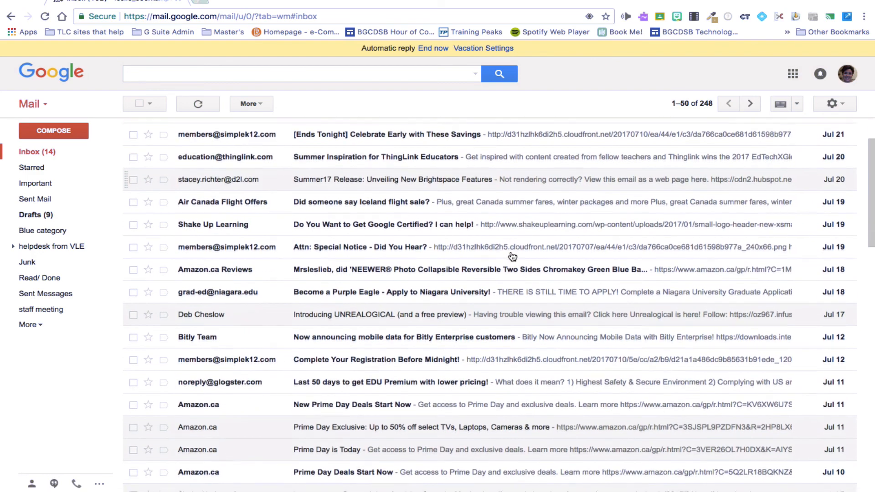
{"action": "scroll", "coordinate": [512, 257], "scroll_direction": "up", "scroll_amount": 4}
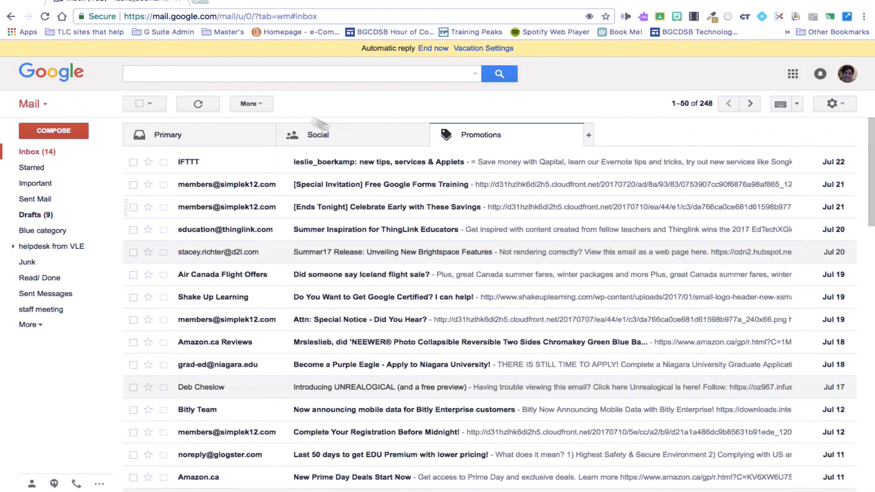
{"action": "left_click", "coordinate": [312, 136]}
{"action": "left_click", "coordinate": [215, 133]}
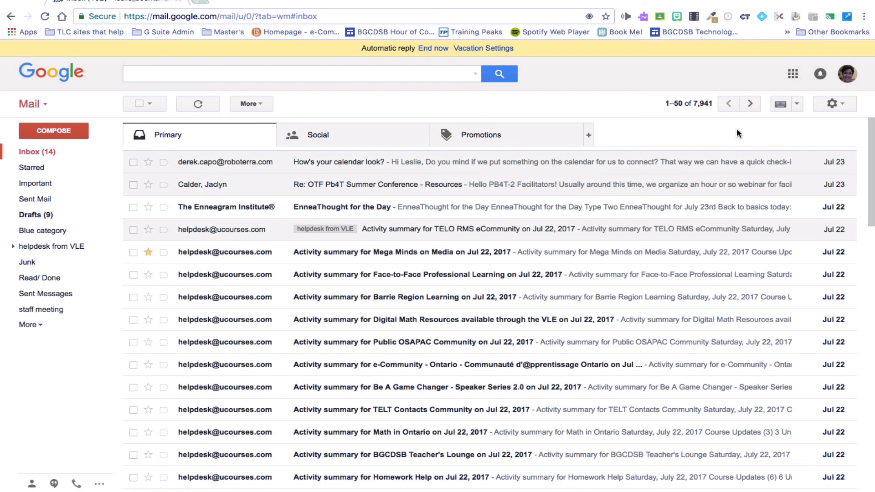
In Configure inbox, untick Promotions and Social and save, leaving a single inbox
{"action": "left_click", "coordinate": [841, 108]}
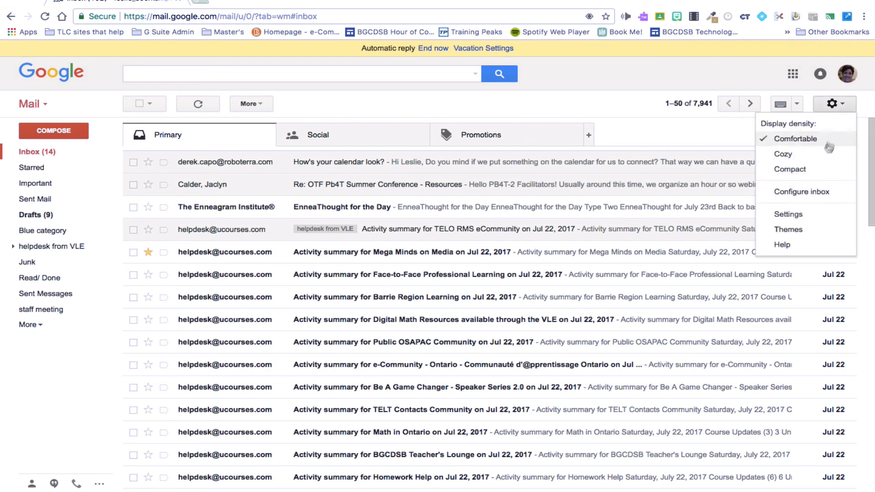
{"action": "left_click", "coordinate": [809, 199]}
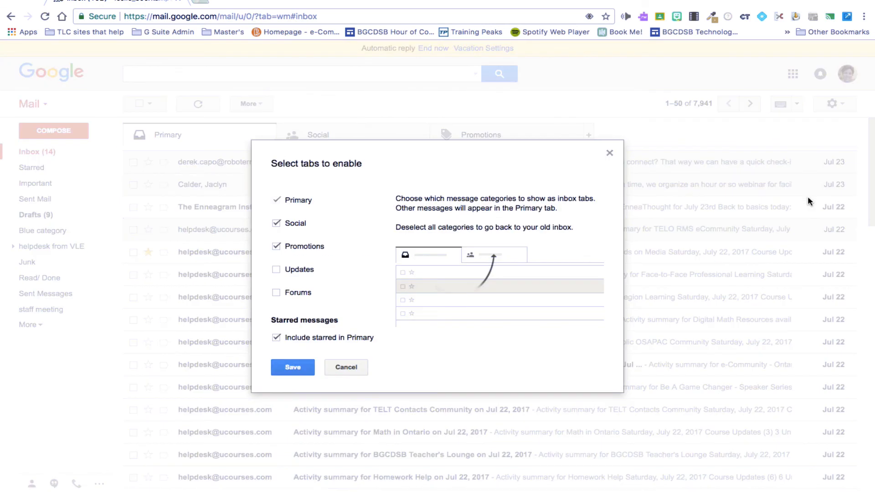
{"action": "left_click", "coordinate": [275, 247]}
{"action": "left_click", "coordinate": [276, 224]}
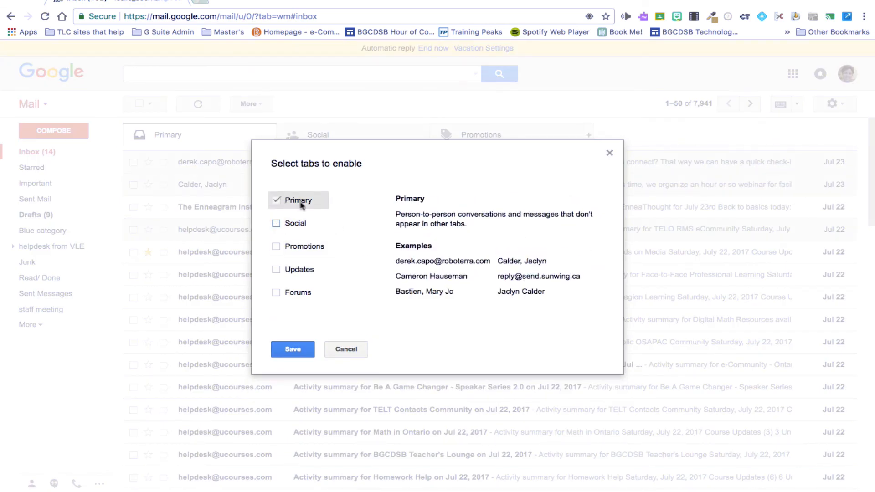
{"action": "left_click", "coordinate": [289, 351]}
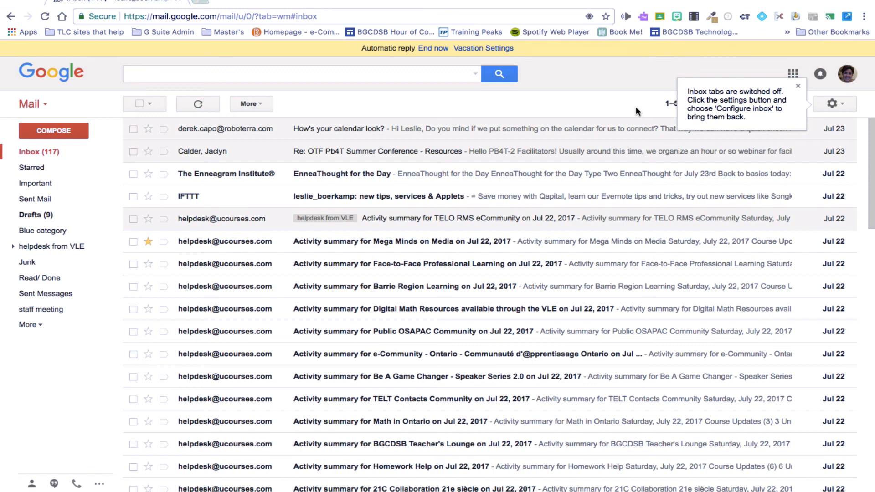
Dismiss the 'Inbox tabs are switched off' tip and show Mission Control with ctrl+Up
{"action": "left_click", "coordinate": [798, 86]}
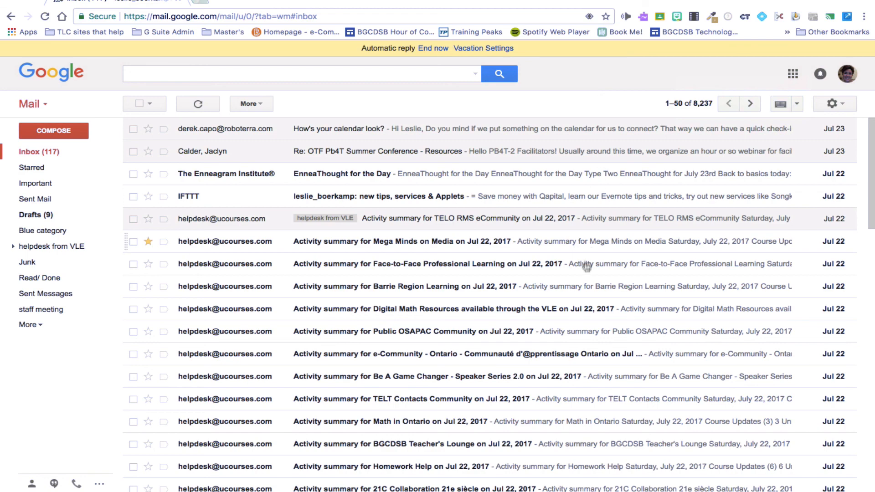
{"action": "scroll", "coordinate": [583, 266], "scroll_direction": "down", "scroll_amount": 1}
{"action": "scroll", "coordinate": [583, 267], "scroll_direction": "up", "scroll_amount": 1}
{"action": "key", "text": "ctrl+Up"}
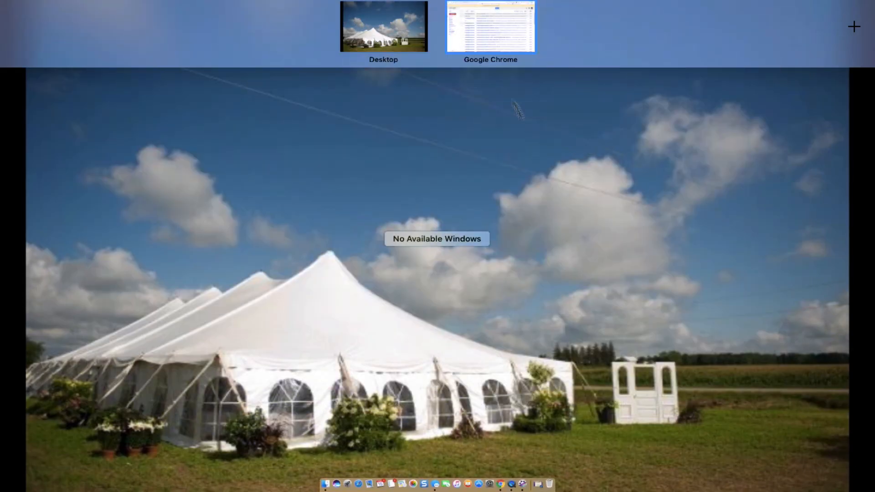